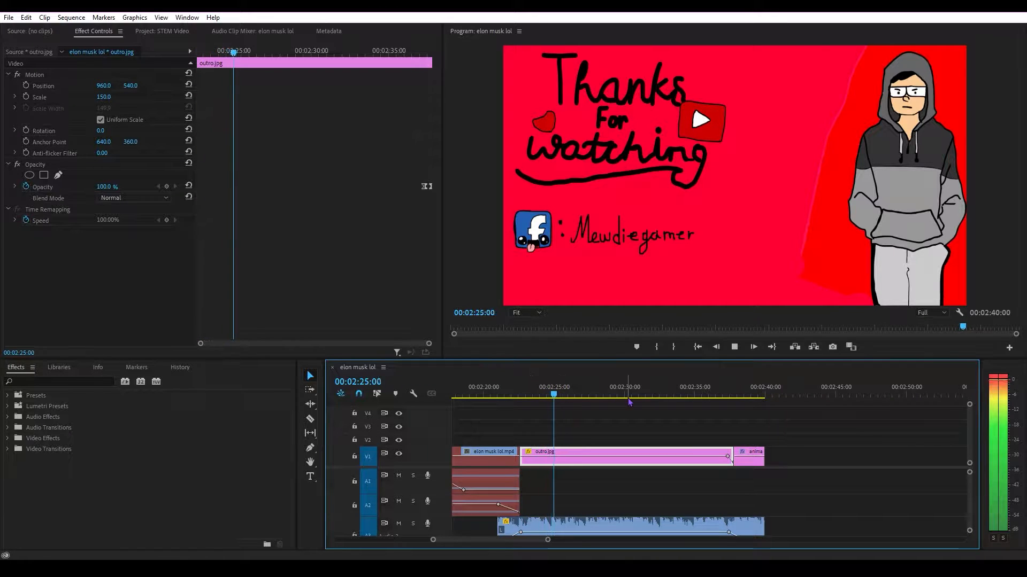
# Review the outro section of the timeline, and switch to YouTube to play the finished example video.
pyautogui.click(705, 395)
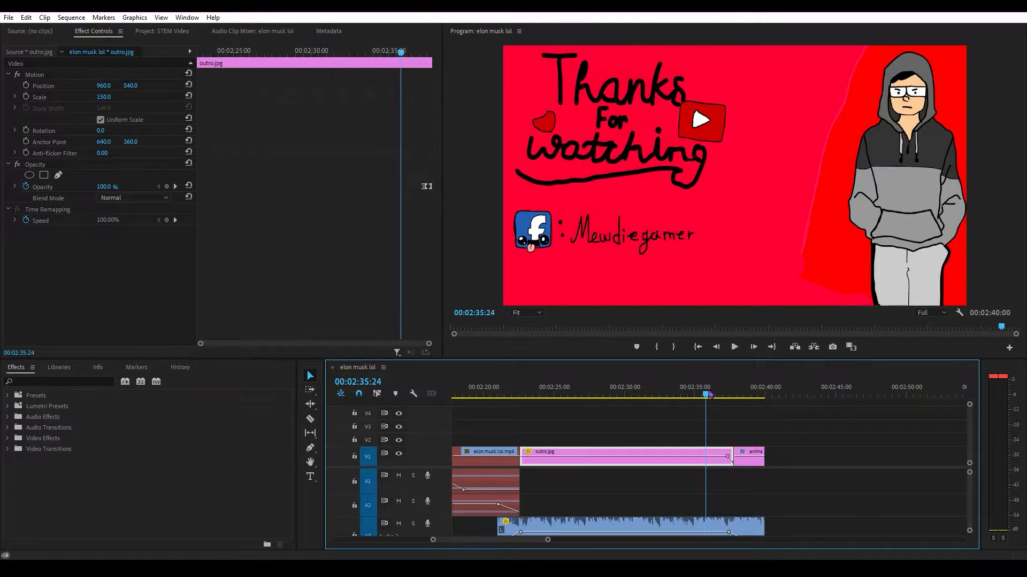
pyautogui.moveTo(705, 395); pyautogui.dragTo(539, 396)
pyautogui.moveTo(547, 539); pyautogui.dragTo(508, 541)
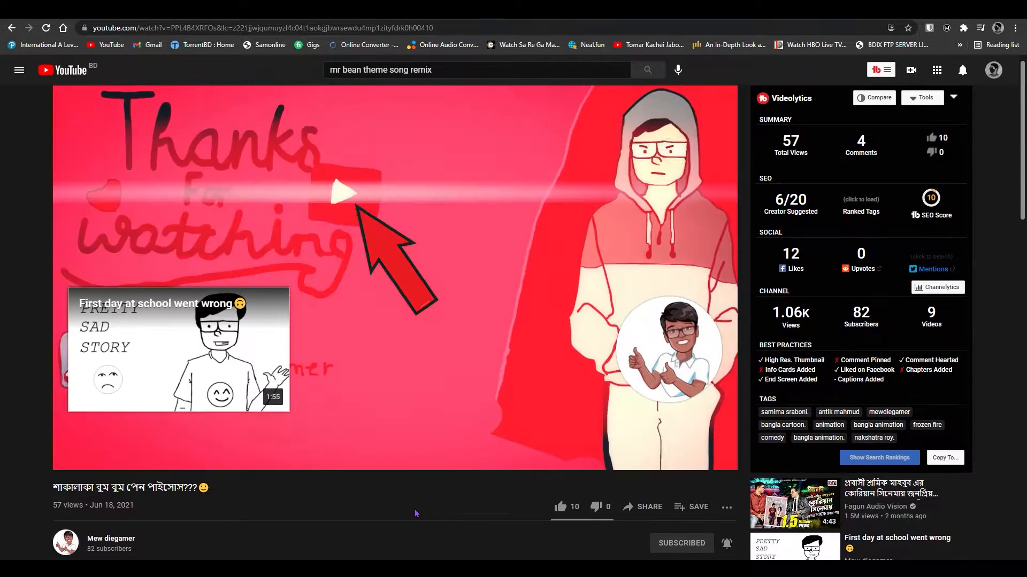
pyautogui.press('space')
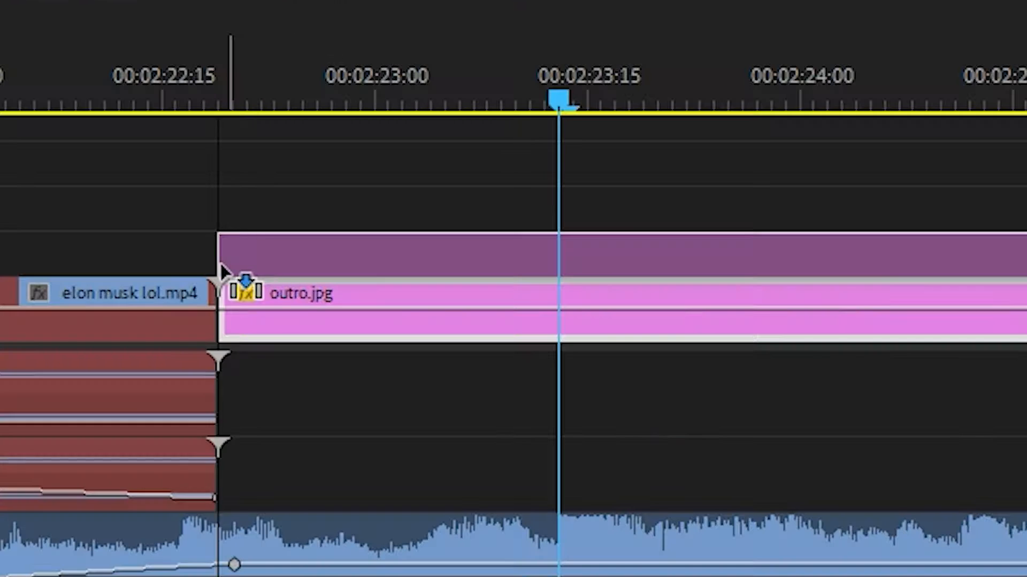
# Search the effects for Looks and apply the Magic Bullet Looks effect to the adjustment layer above outro.jpg.
pyautogui.click(560, 456)
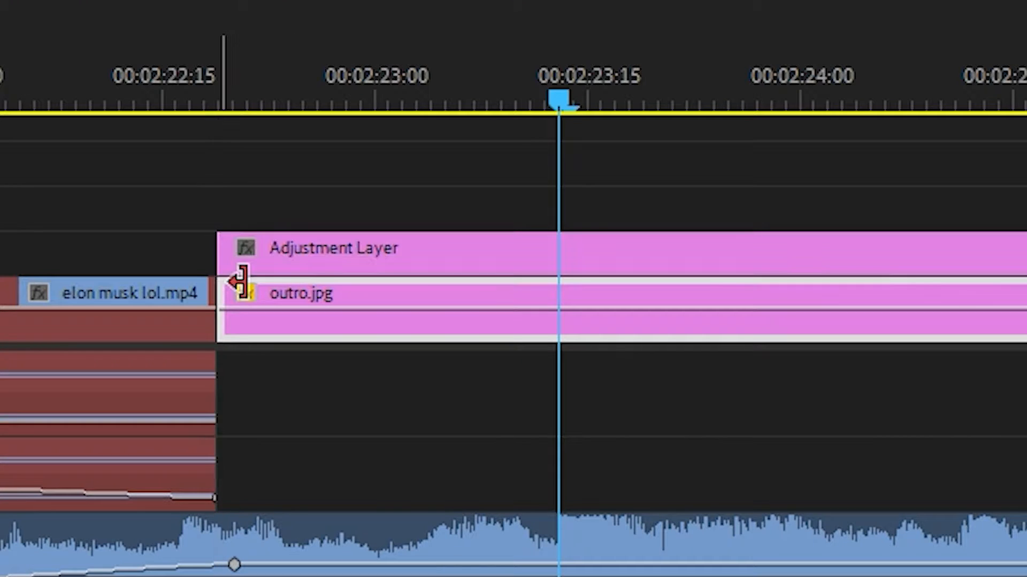
pyautogui.click(551, 251)
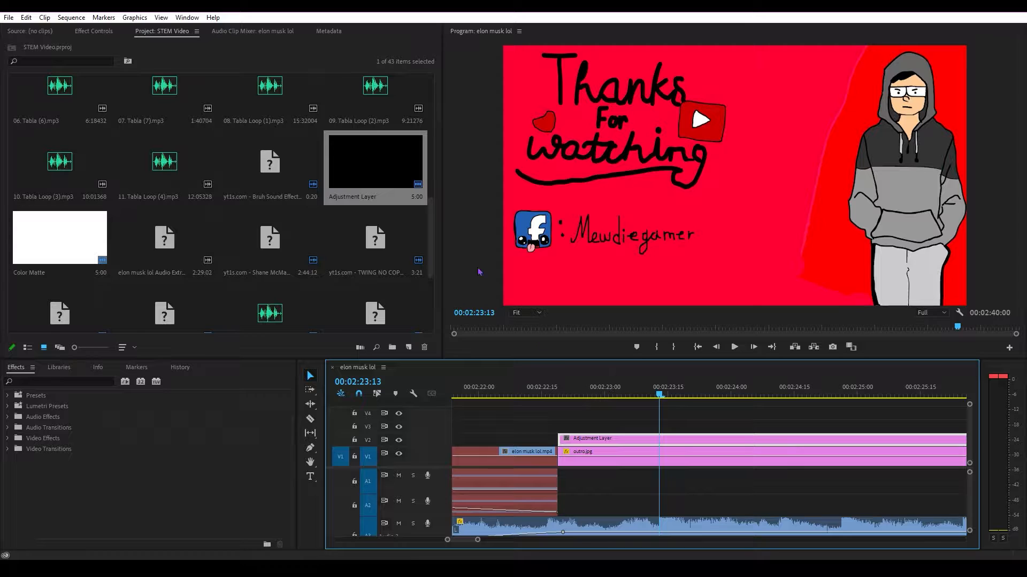
pyautogui.click(114, 32)
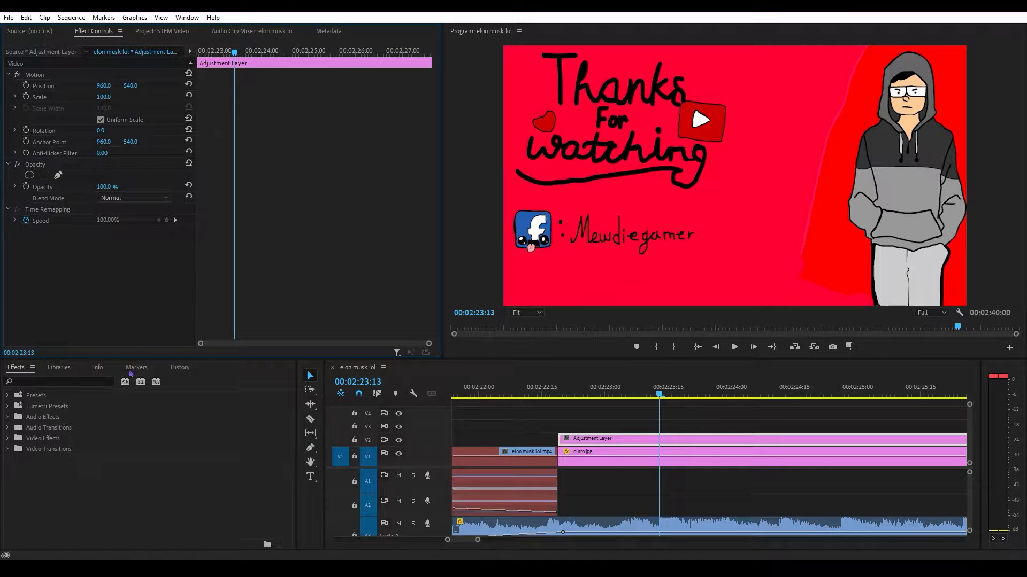
pyautogui.click(75, 382)
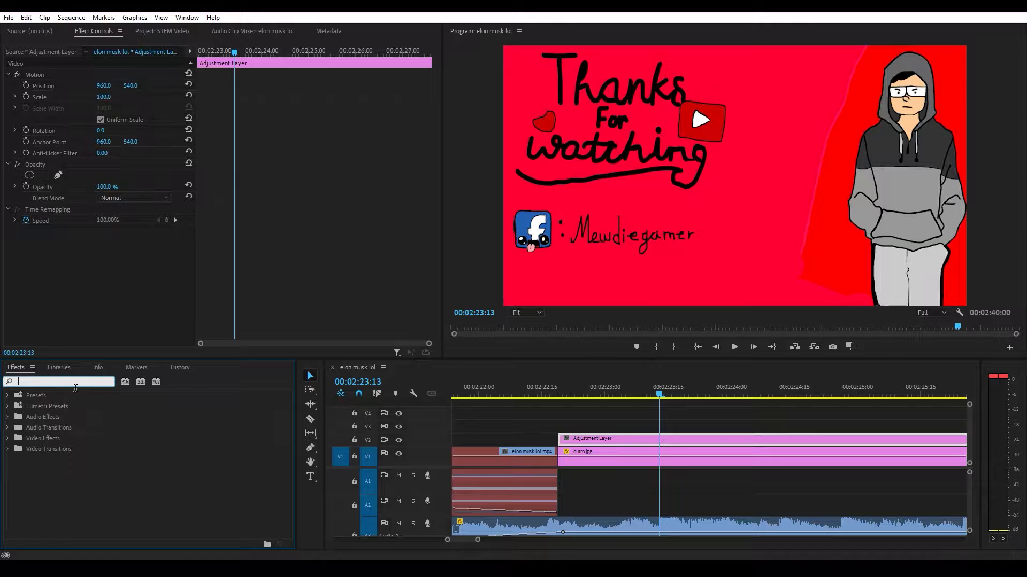
pyautogui.write('Looks')
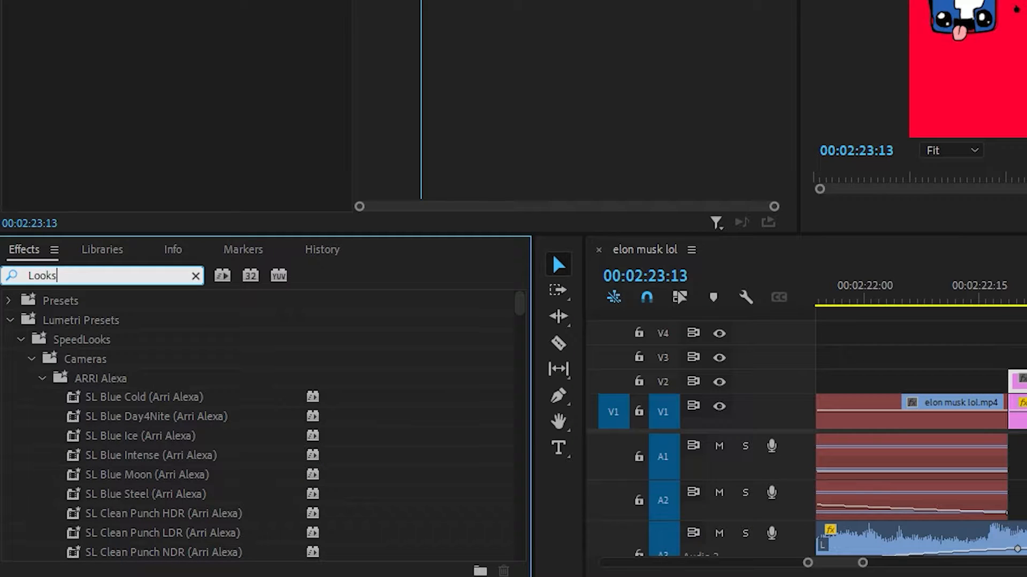
pyautogui.moveTo(522, 300); pyautogui.dragTo(514, 556)
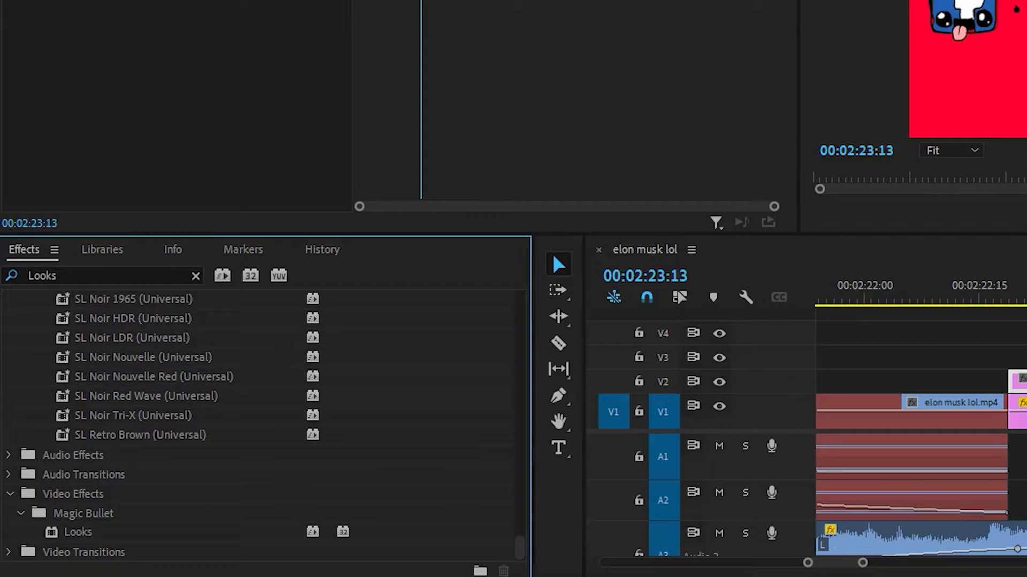
pyautogui.moveTo(75, 537); pyautogui.dragTo(1026, 388)
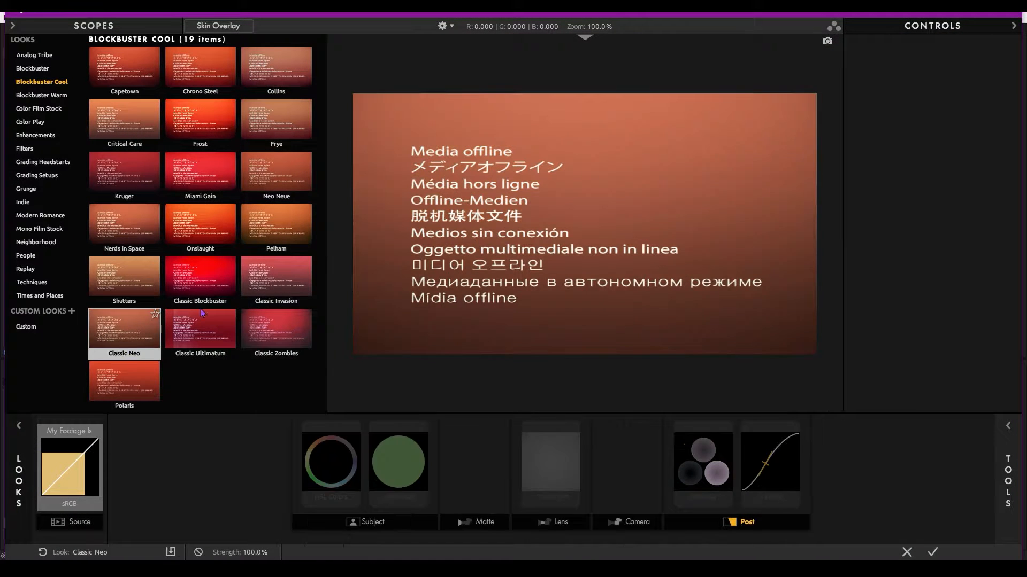
# Open the adjustment layer's look for editing and choose the Classic Blockbuster look from the Blockbuster Cool category.
pyautogui.click(192, 355)
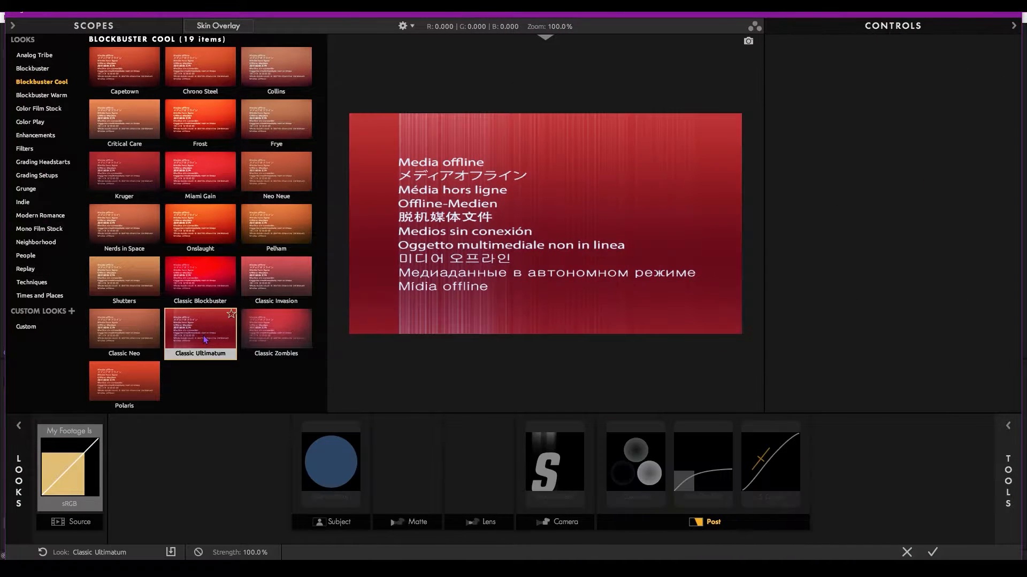
pyautogui.click(932, 552)
pyautogui.click(134, 293)
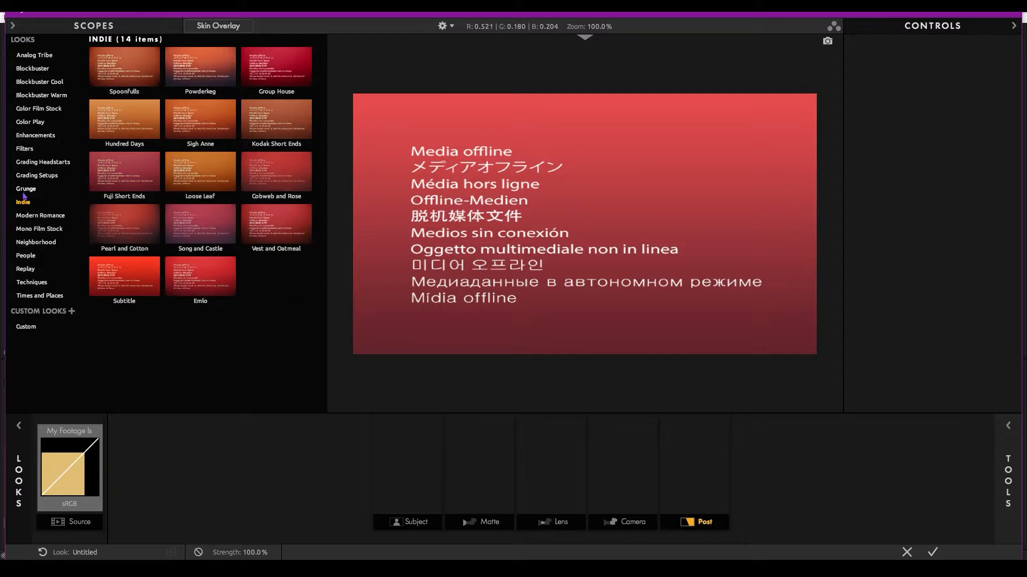
pyautogui.click(121, 122)
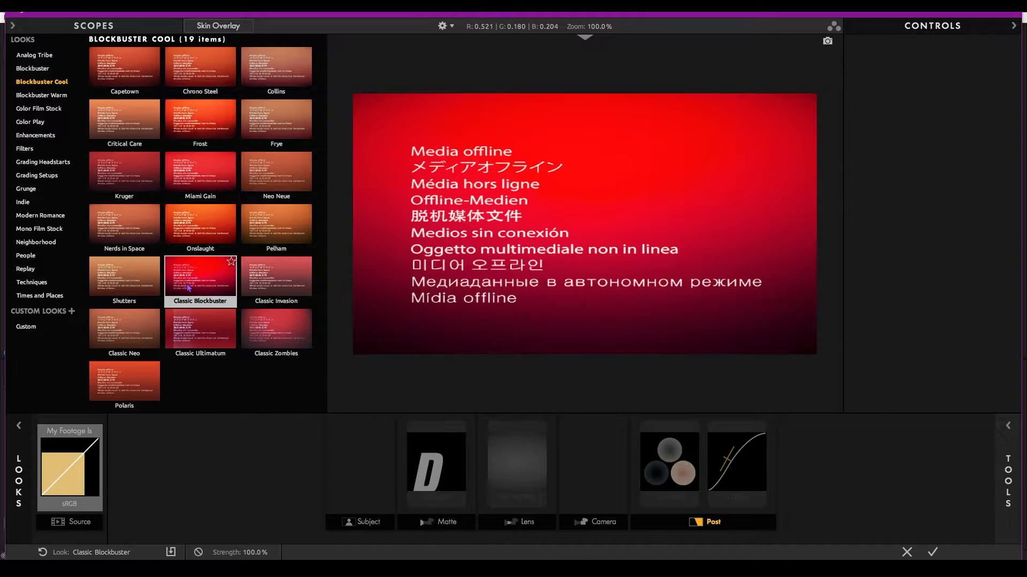
pyautogui.click(187, 288)
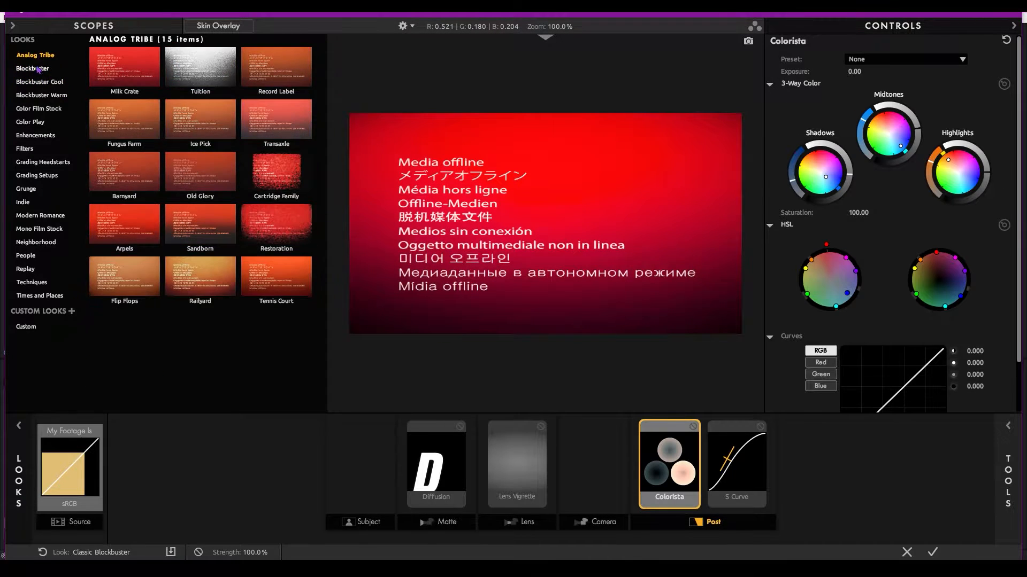
# Add an Anamorphic Flare tool to the look's Lens section and set its preset to Cyan Streak.
pyautogui.click(596, 483)
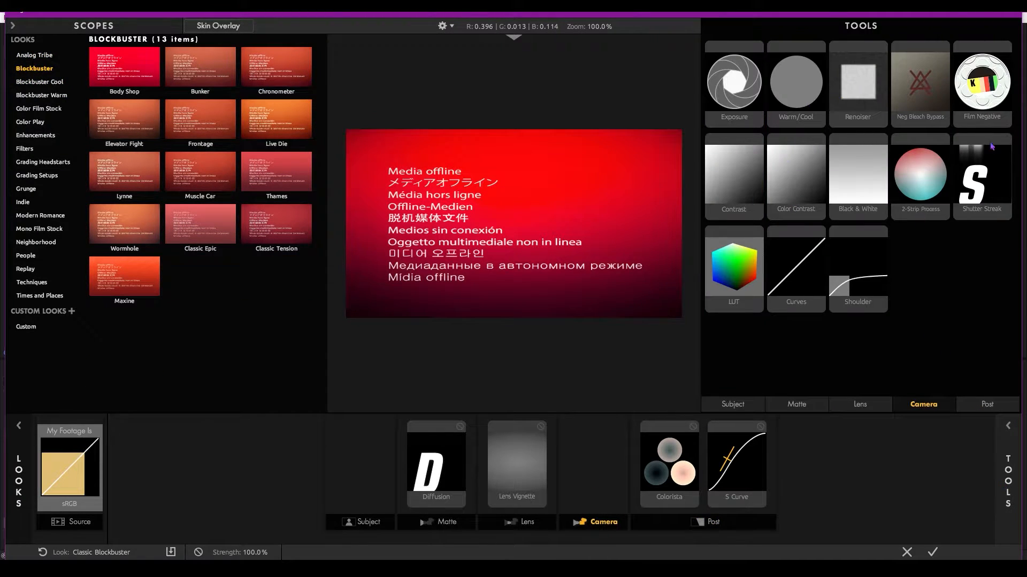
pyautogui.click(517, 464)
pyautogui.click(1007, 438)
pyautogui.moveTo(876, 187); pyautogui.dragTo(530, 471)
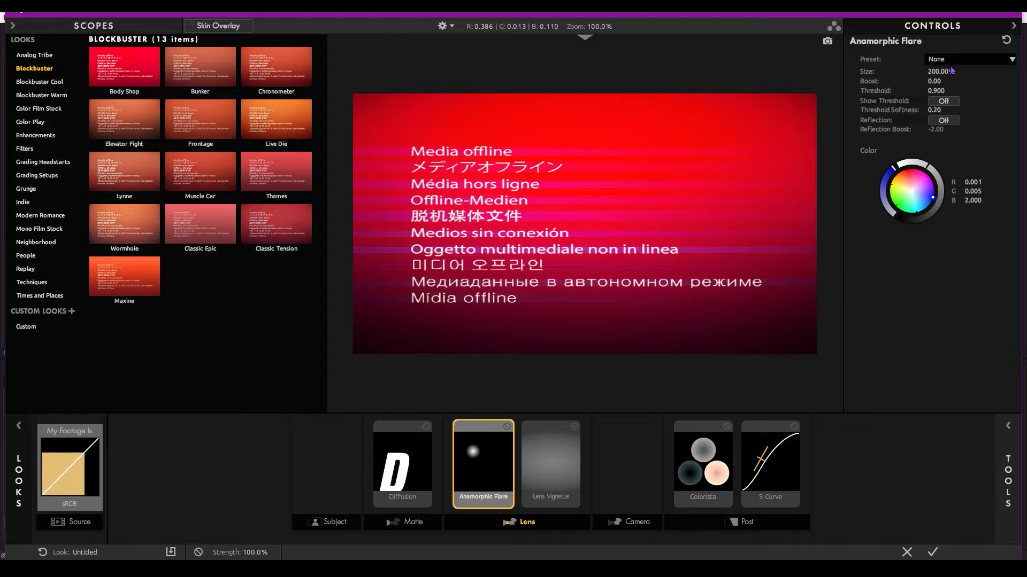
pyautogui.click(941, 60)
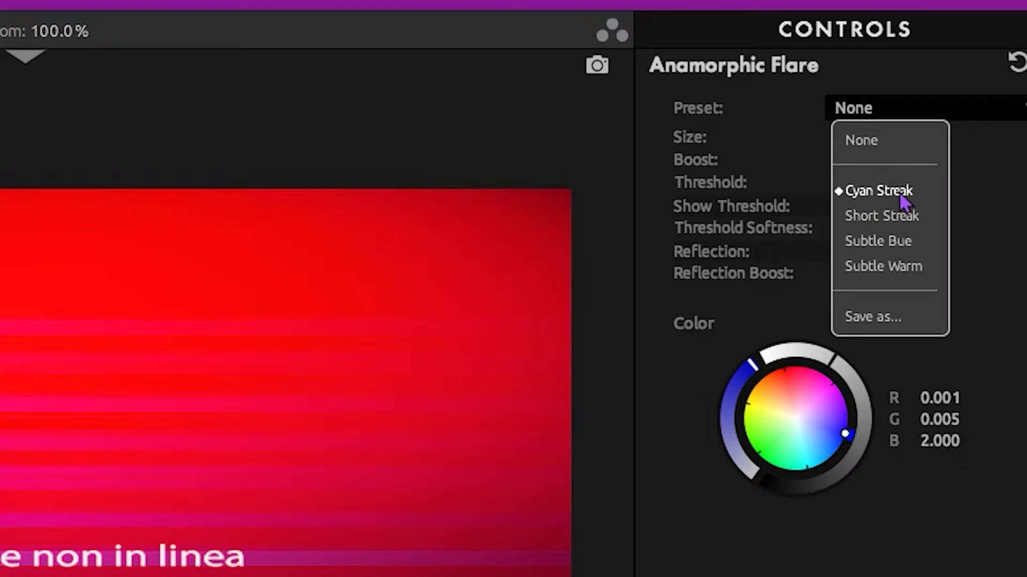
pyautogui.click(947, 94)
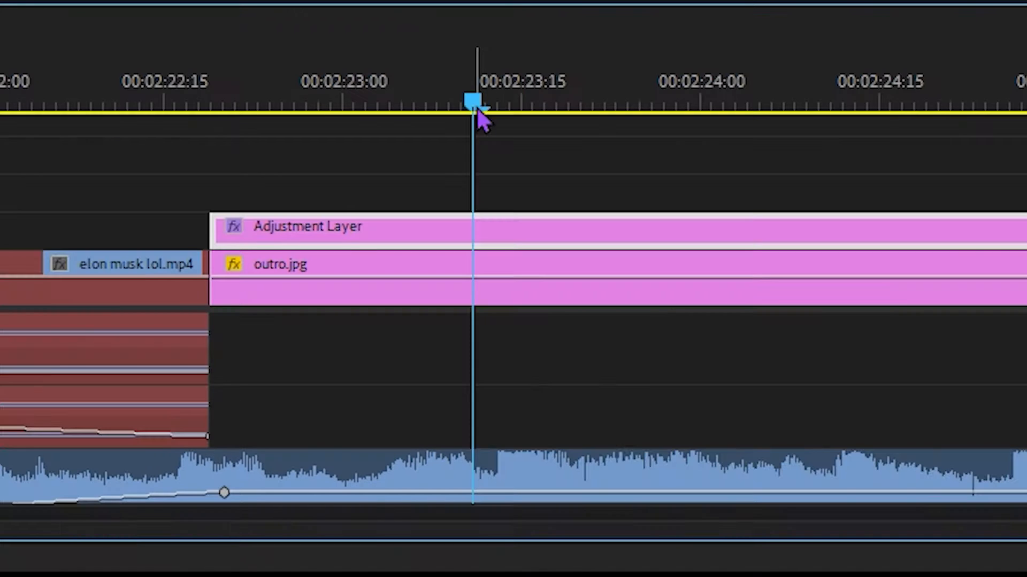
# Start opacity keyframing on the adjustment layer at the beat drop, 00:02:23:13, with the opacity set to 0%.
pyautogui.moveTo(655, 394); pyautogui.dragTo(736, 391)
pyautogui.moveTo(719, 102); pyautogui.dragTo(523, 110)
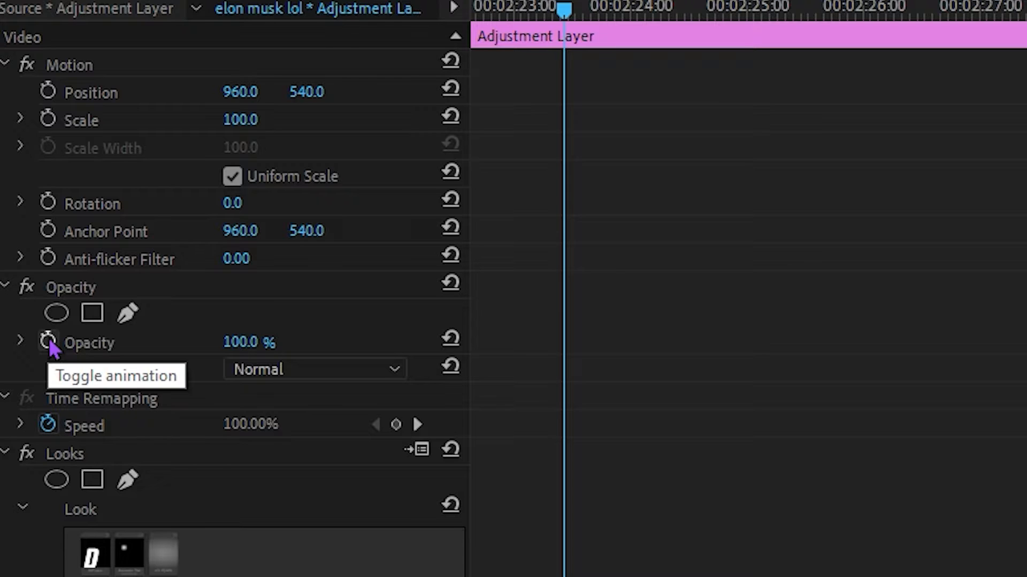
pyautogui.click(26, 187)
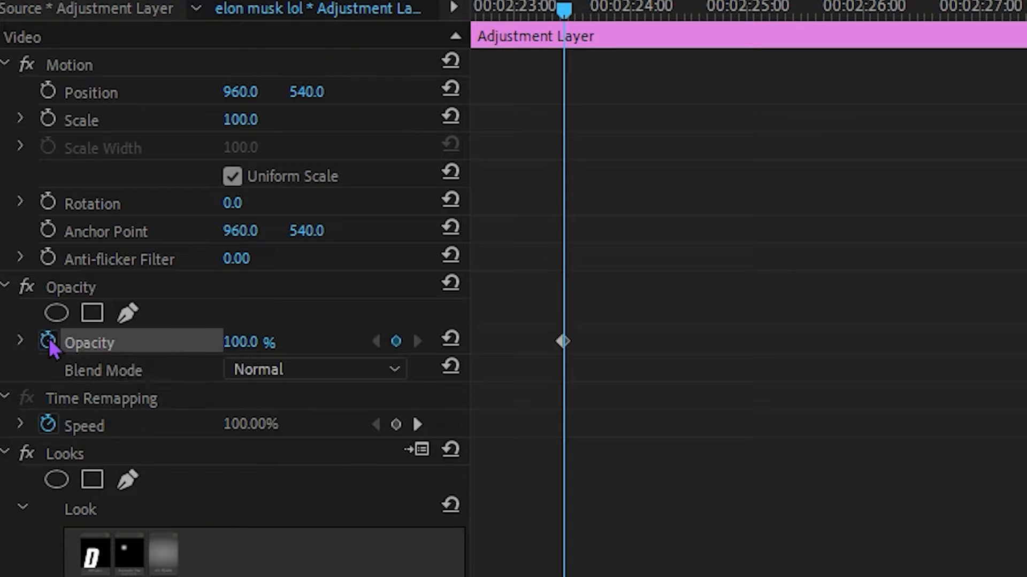
pyautogui.click(264, 342)
pyautogui.write('0')
pyautogui.press('Return')
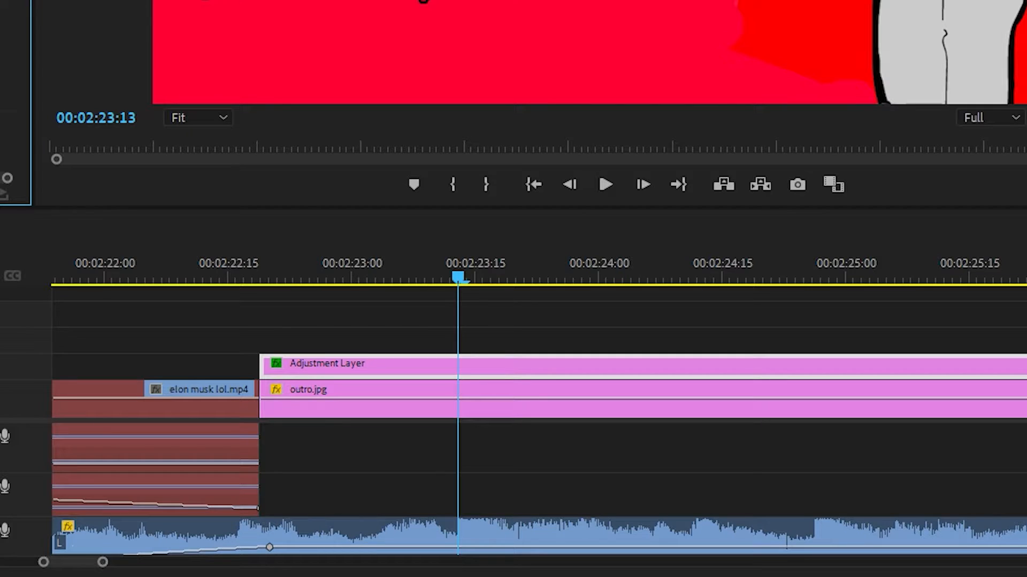
# Add a 100% opacity keyframe to the adjustment layer three frames further, at 00:02:23:16.
pyautogui.press('Right')
pyautogui.press('Right')
pyautogui.press('Right')
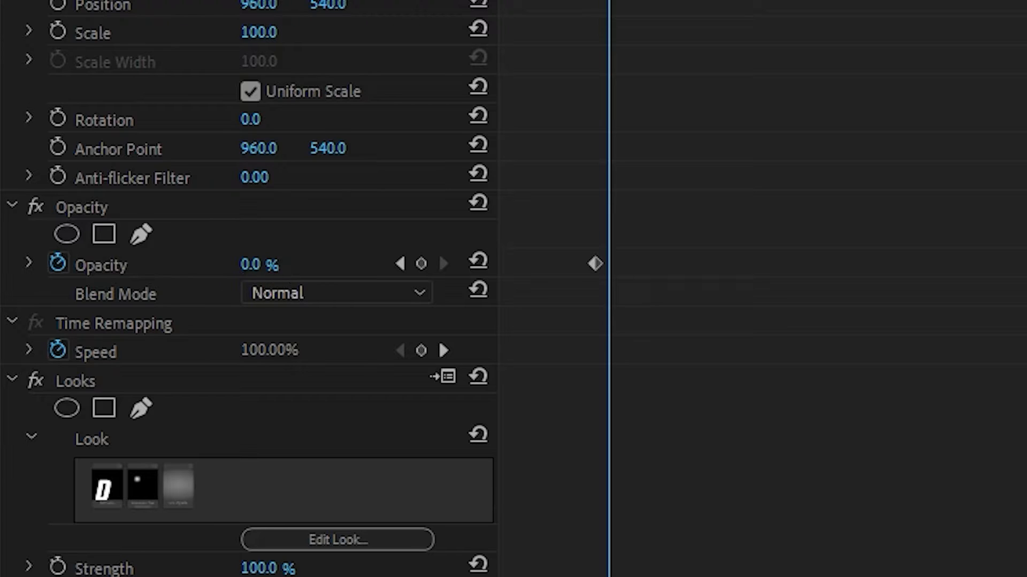
pyautogui.click(262, 264)
pyautogui.write('1')
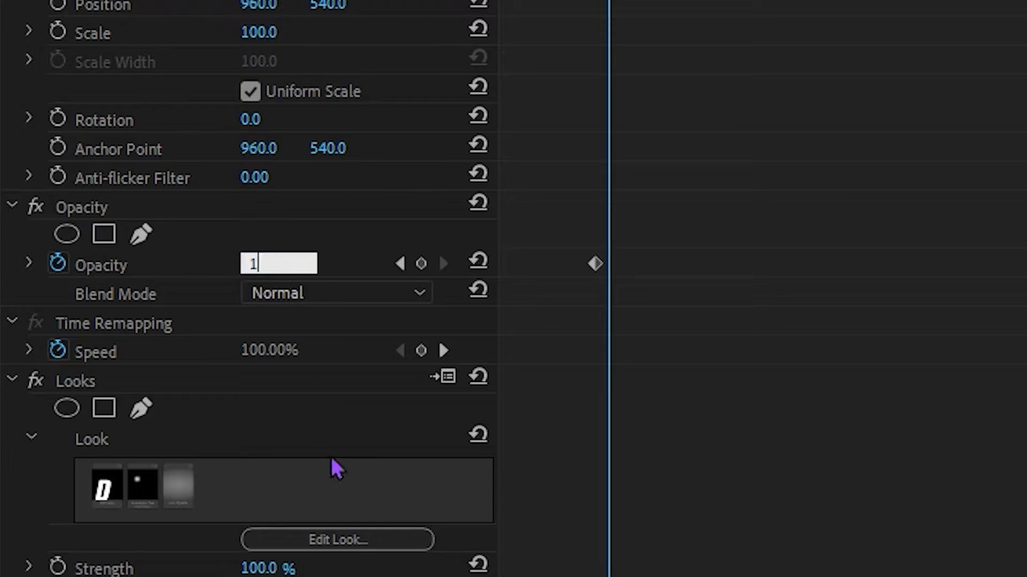
pyautogui.write('00')
pyautogui.press('Return')
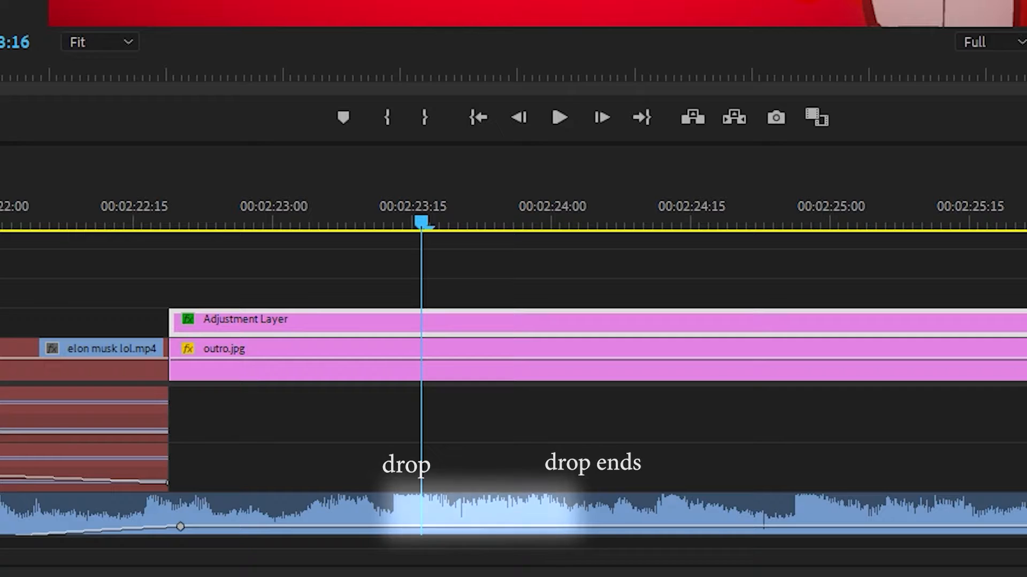
# Set the adjustment layer's opacity to 0% where the beat drop ends, and play the fade from the layer's start.
pyautogui.press('space')
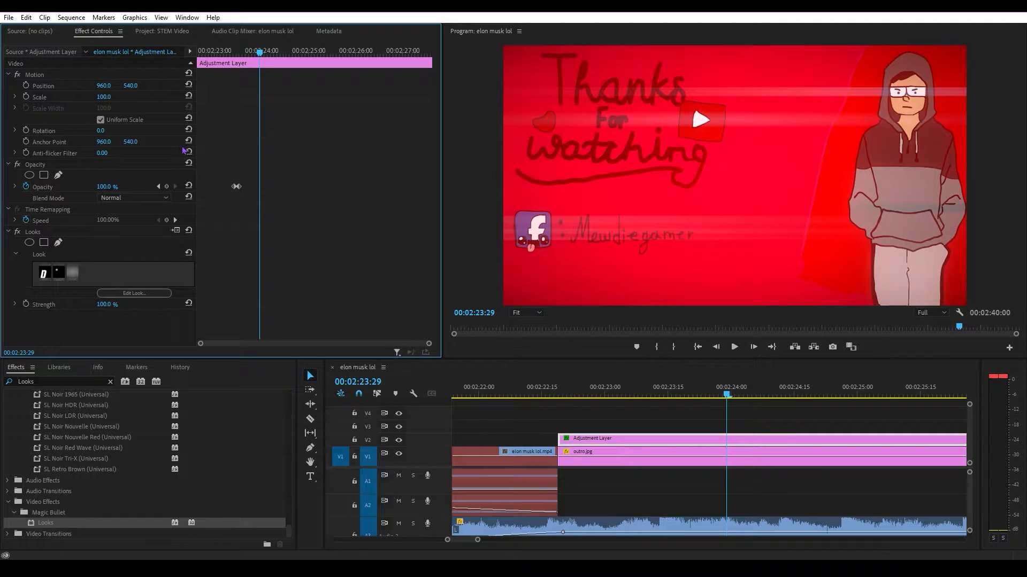
pyautogui.click(103, 186)
pyautogui.write('0')
pyautogui.click(198, 52)
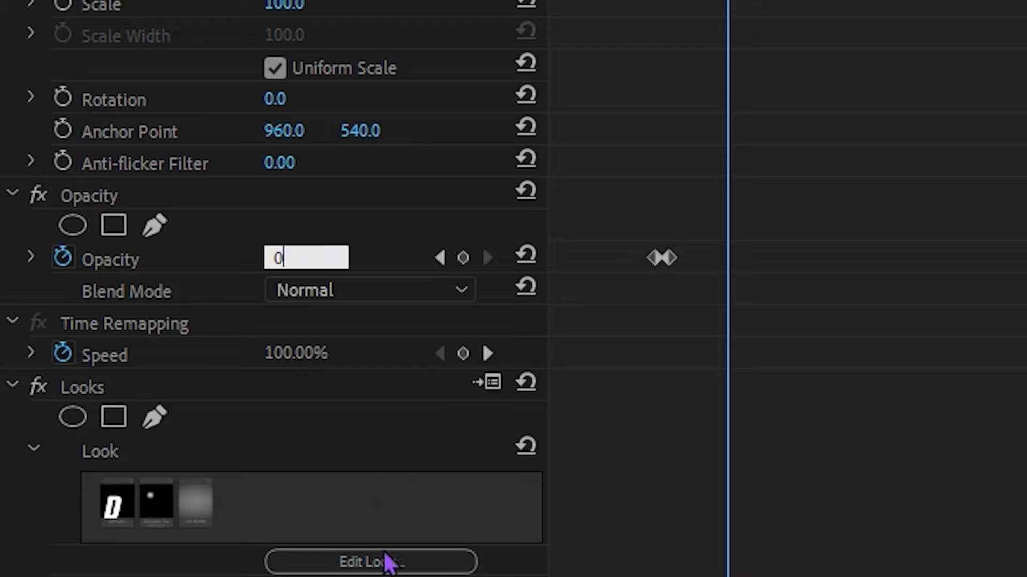
pyautogui.press('space')
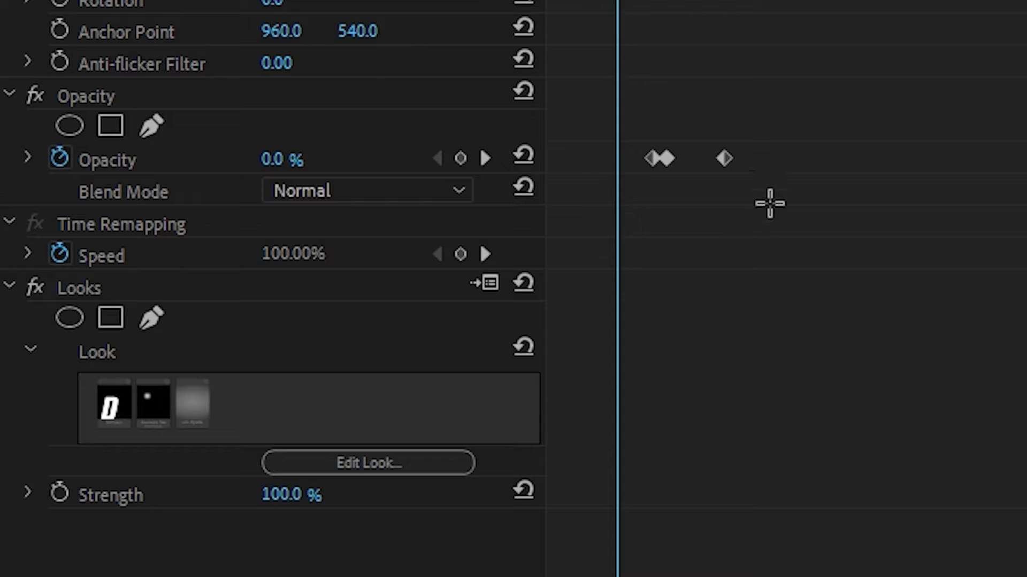
# Change all three opacity keyframes to Auto Bezier interpolation and play back the smoothed flash.
pyautogui.moveTo(754, 185); pyautogui.dragTo(619, 138)
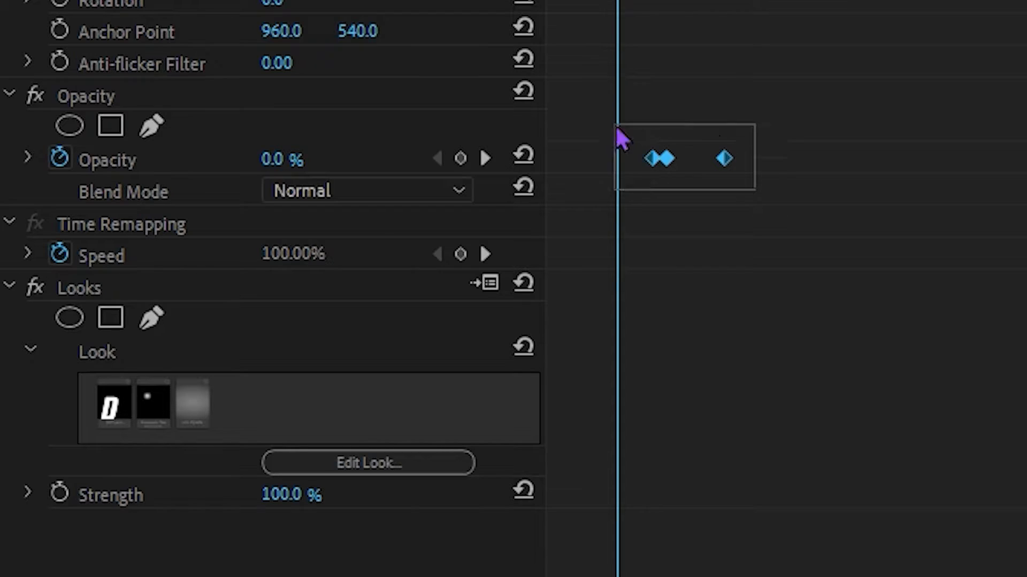
pyautogui.rightClick(723, 155)
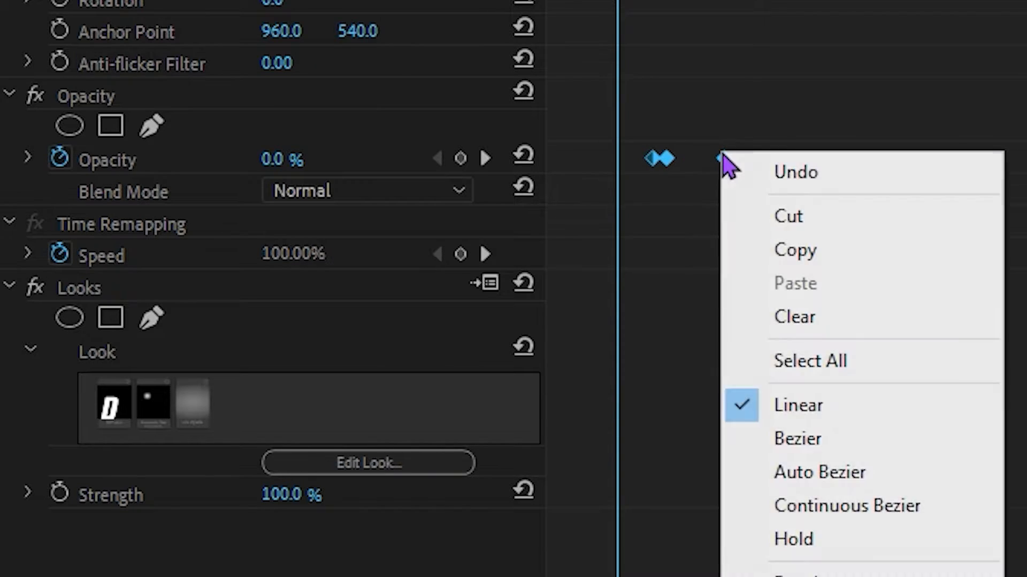
pyautogui.click(836, 473)
pyautogui.press('space')
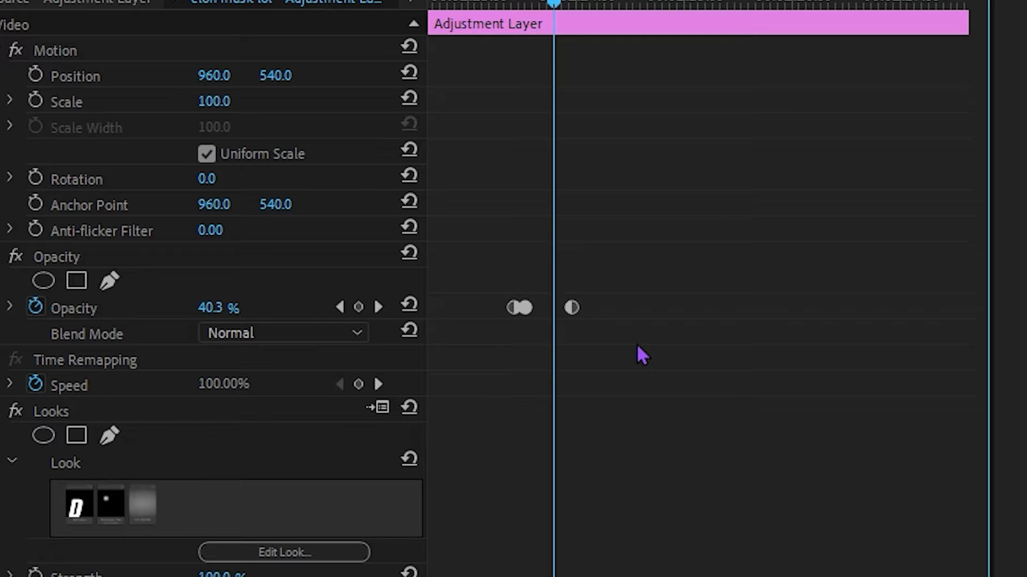
# Copy the three opacity keyframes and paste them at the second beat drop, just before 00:02:25:00.
pyautogui.moveTo(603, 338); pyautogui.dragTo(493, 283)
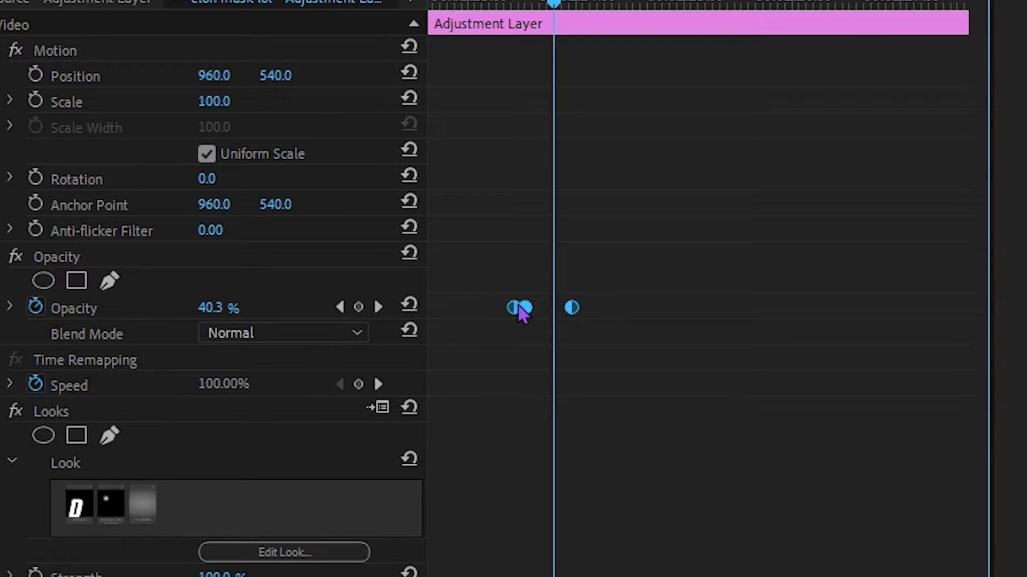
pyautogui.rightClick(520, 310)
pyautogui.click(529, 383)
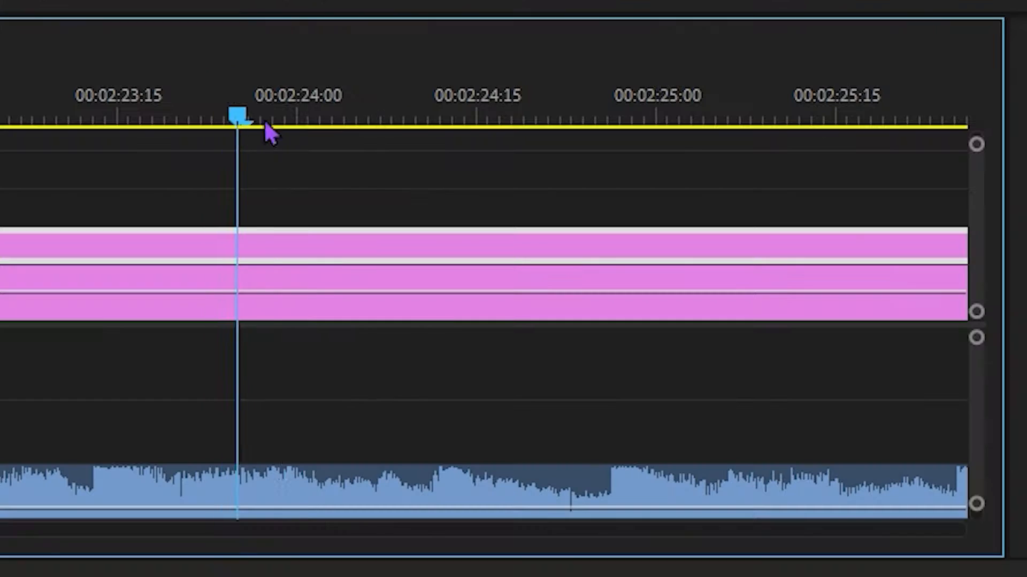
pyautogui.moveTo(718, 401); pyautogui.dragTo(841, 395)
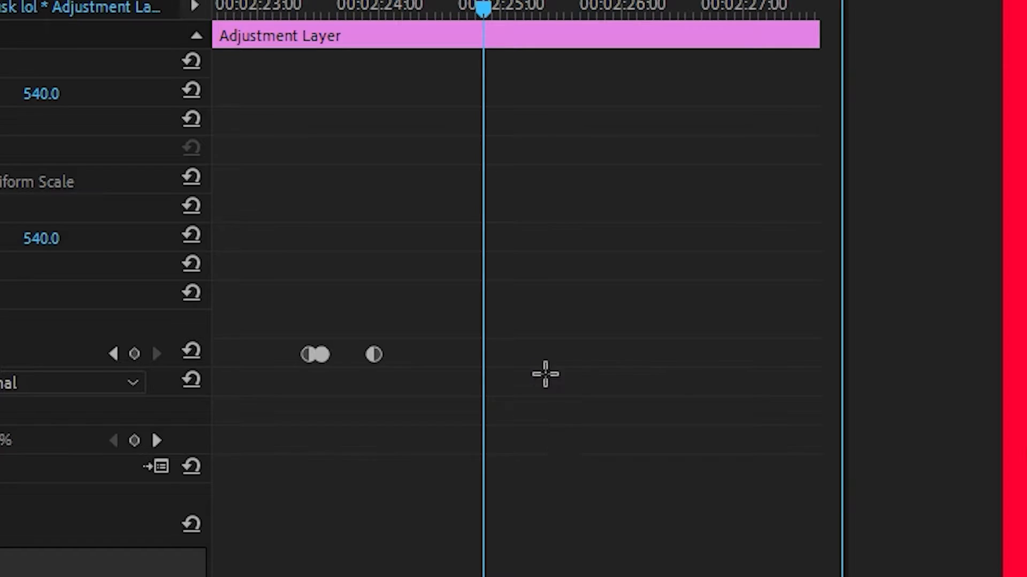
pyautogui.hotkey('ctrl', 'v')
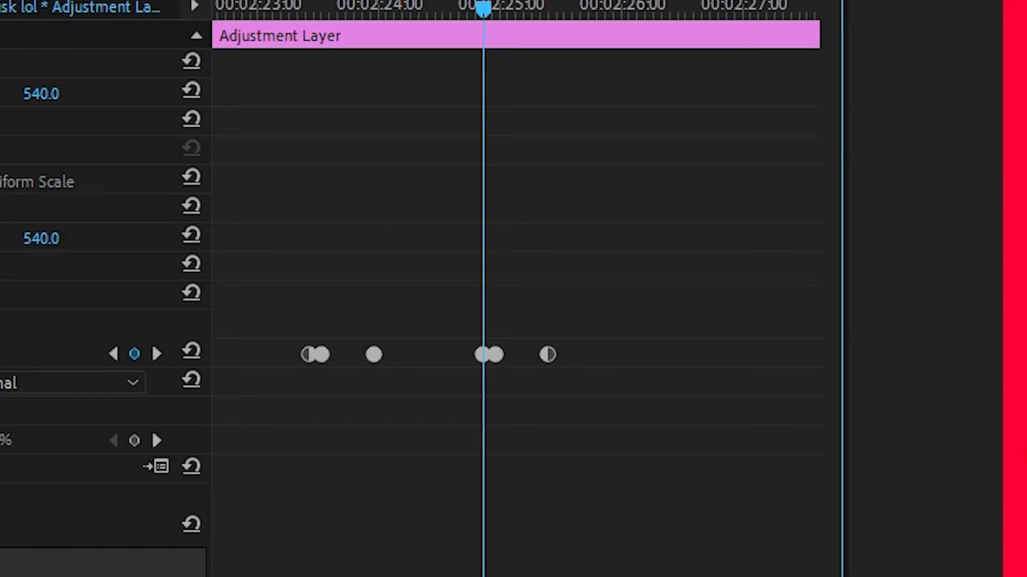
# Find the third beat drop in the audio waveform, paste the opacity keyframes at 00:02:25:25, and play on from there.
pyautogui.press('h')
pyautogui.moveTo(743, 483); pyautogui.dragTo(546, 502)
pyautogui.press('v')
pyautogui.moveTo(592, 396); pyautogui.dragTo(552, 396)
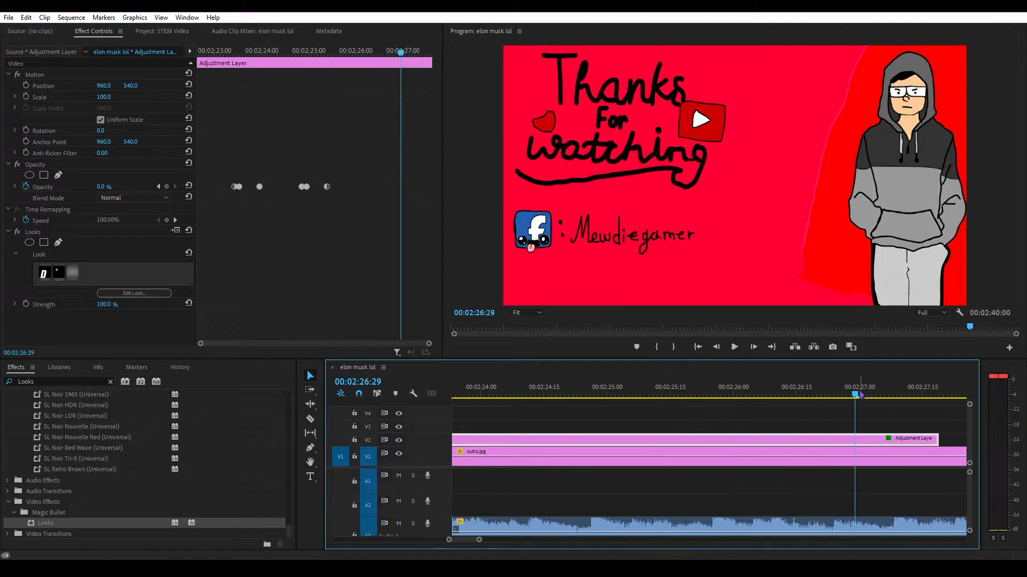
pyautogui.click(734, 347)
pyautogui.click(734, 347)
pyautogui.moveTo(707, 395); pyautogui.dragTo(711, 395)
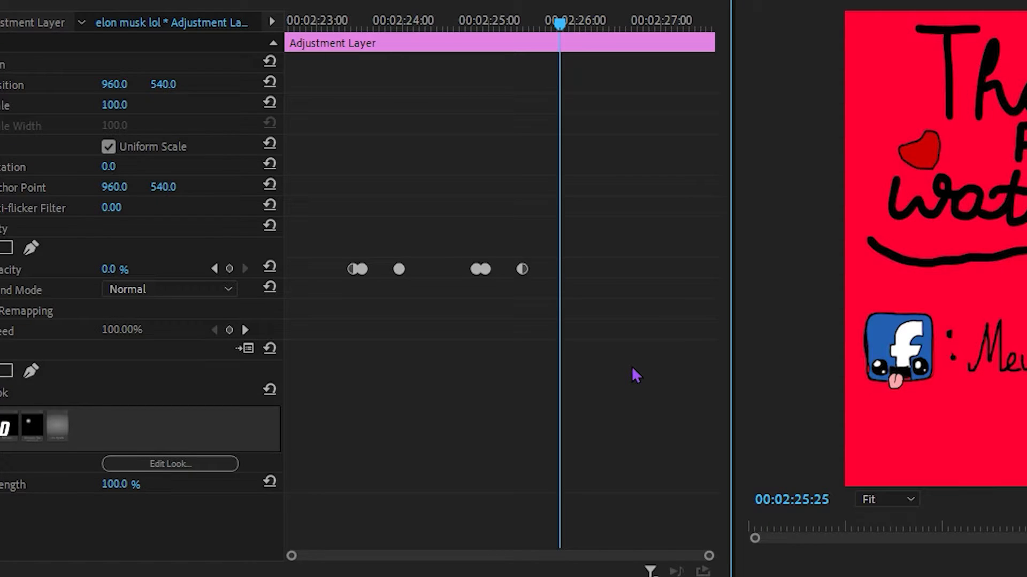
pyautogui.hotkey('ctrl', 'v')
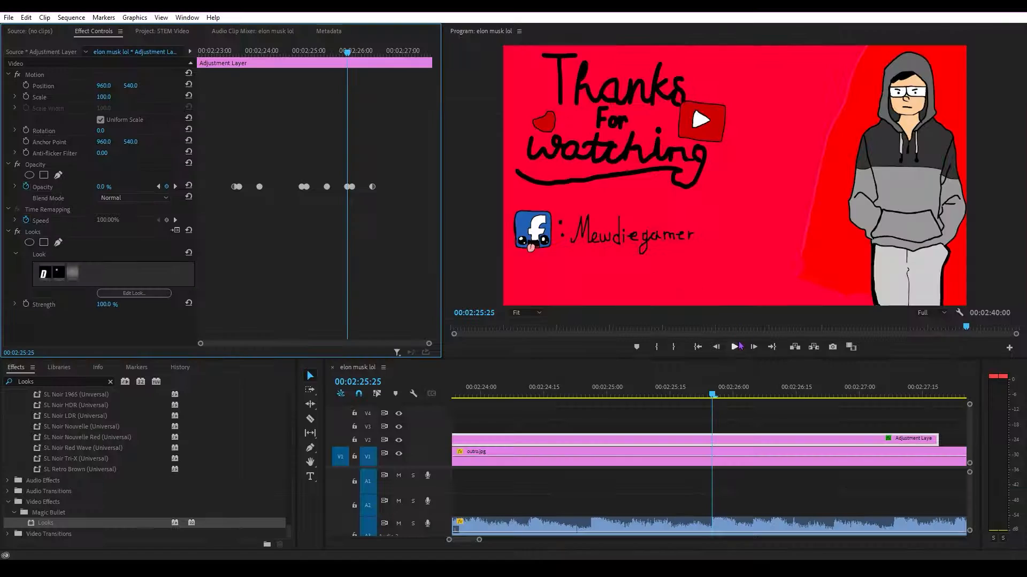
pyautogui.click(735, 347)
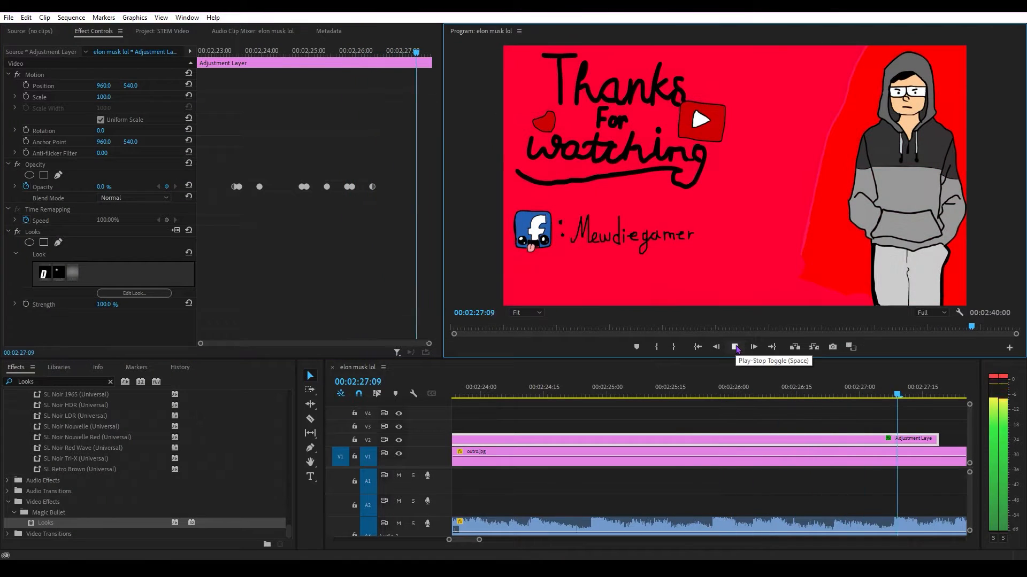
# Extend the end of the adjustment layer over outro.jpg and paste the opacity keyframes at the next beat drop, about 00:02:27:09.
pyautogui.moveTo(858, 440); pyautogui.dragTo(965, 440)
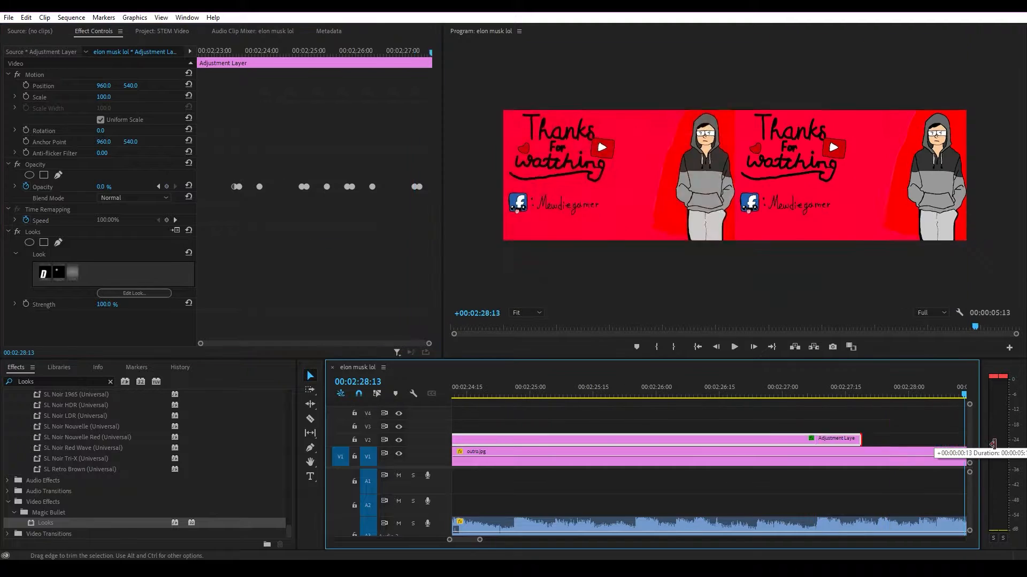
pyautogui.moveTo(591, 395); pyautogui.dragTo(491, 396)
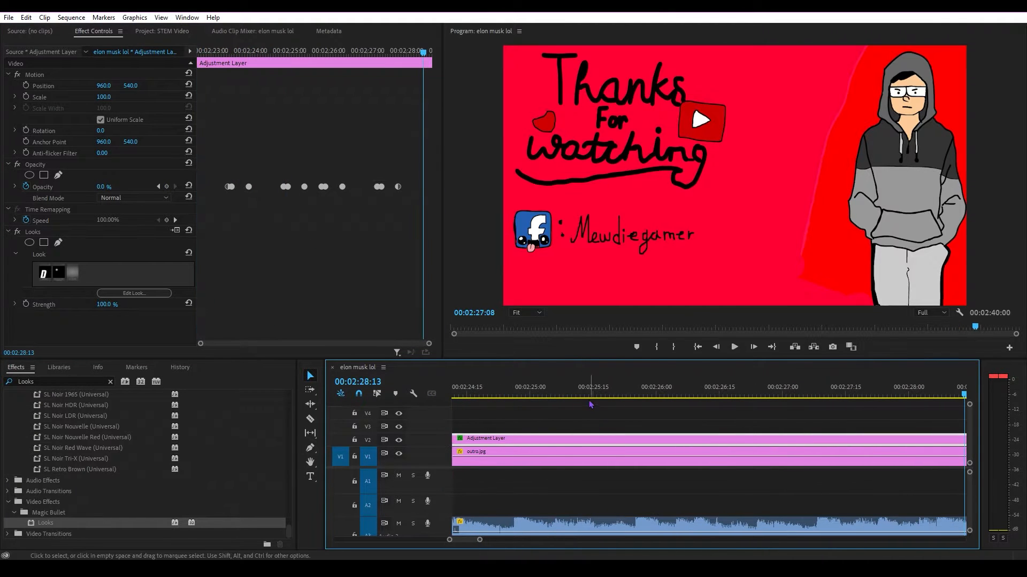
pyautogui.moveTo(591, 405); pyautogui.dragTo(507, 399)
# Play back the outro around 00:02:27 to check the opacity flashes against the music beats.
pyautogui.press('space')
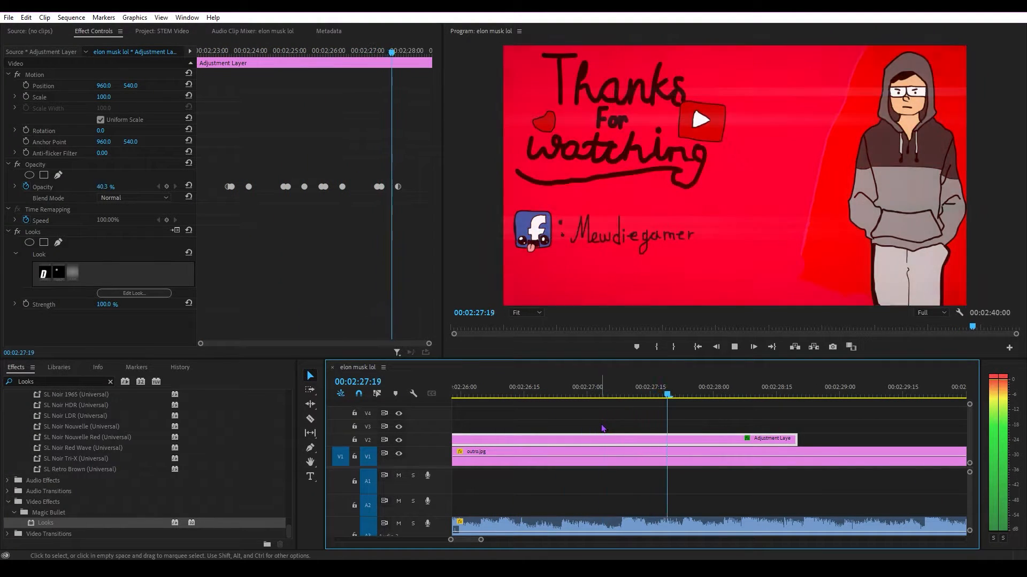
pyautogui.press('space')
pyautogui.moveTo(466, 540); pyautogui.dragTo(464, 542)
pyautogui.moveTo(460, 395); pyautogui.dragTo(506, 396)
pyautogui.press('space')
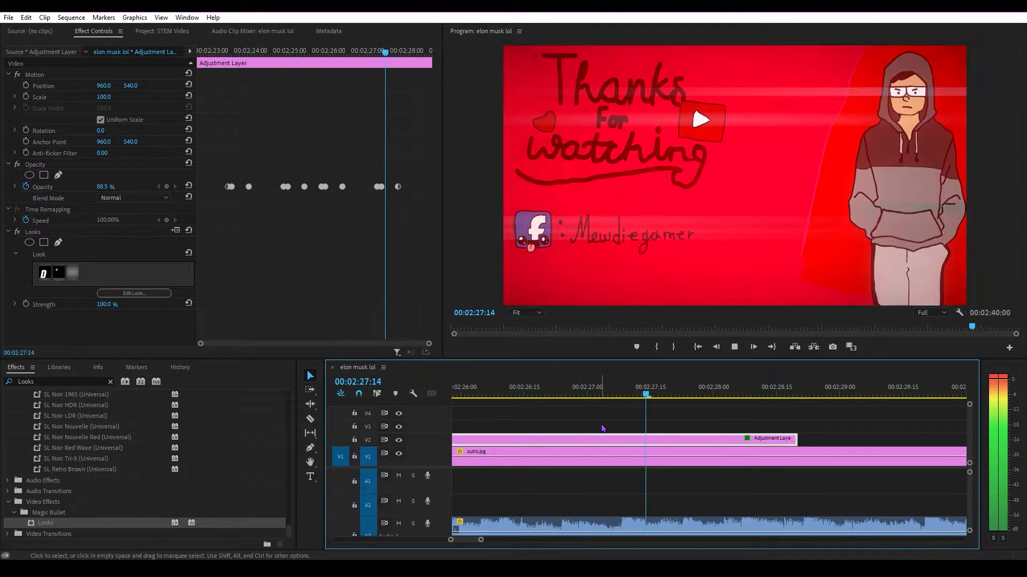
# Start Scale keyframing on outro.jpg at the first beat drop, 00:02:23:13, with the scale at 150.
pyautogui.press('space')
pyautogui.moveTo(466, 541); pyautogui.dragTo(463, 542)
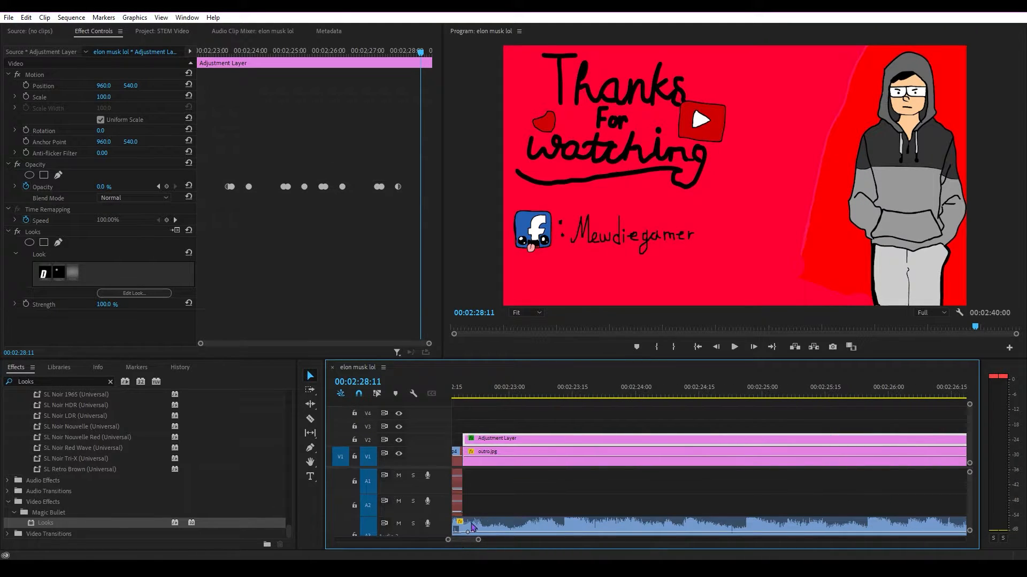
pyautogui.moveTo(500, 394); pyautogui.dragTo(568, 392)
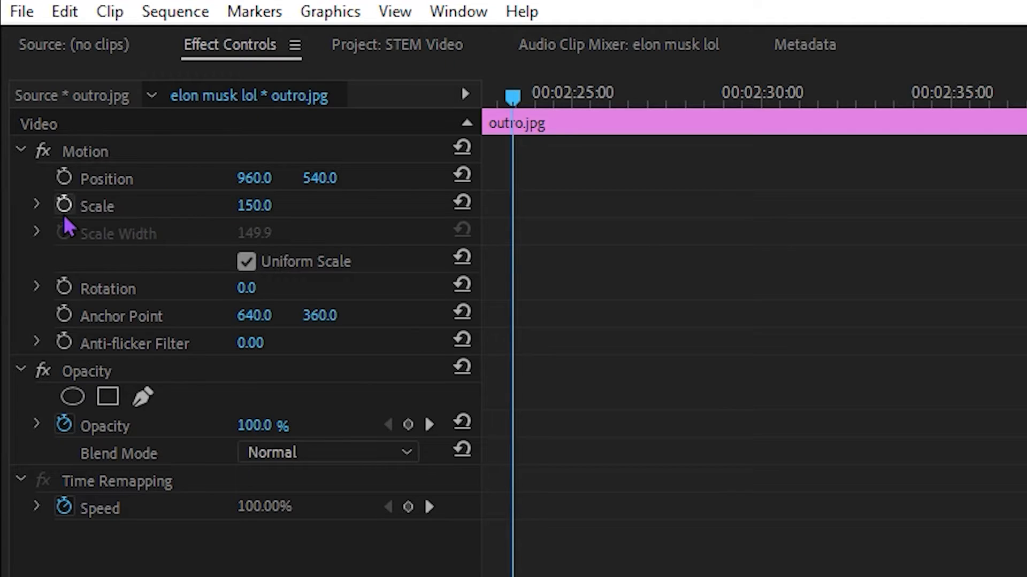
pyautogui.click(63, 204)
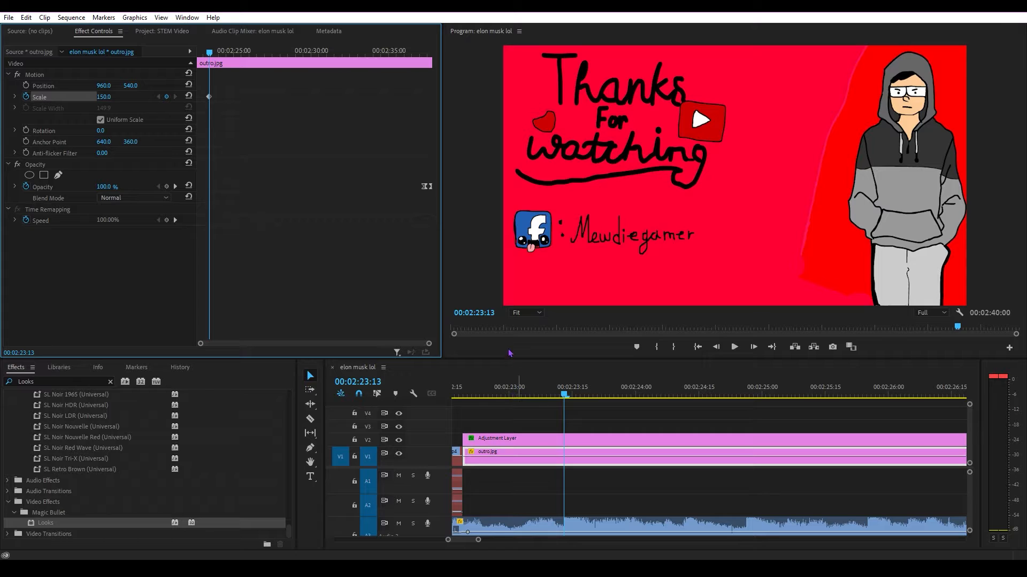
# Line up with the adjustment layer's second opacity keyframe, 00:02:23:16, and set the Scale of outro.jpg there to 155.
pyautogui.click(593, 444)
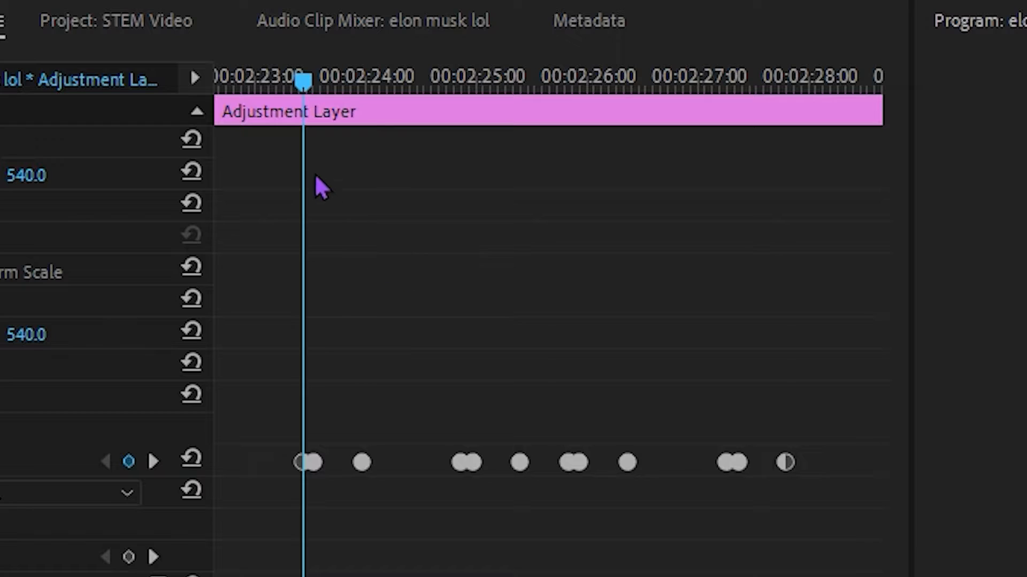
pyautogui.moveTo(303, 84); pyautogui.dragTo(327, 89)
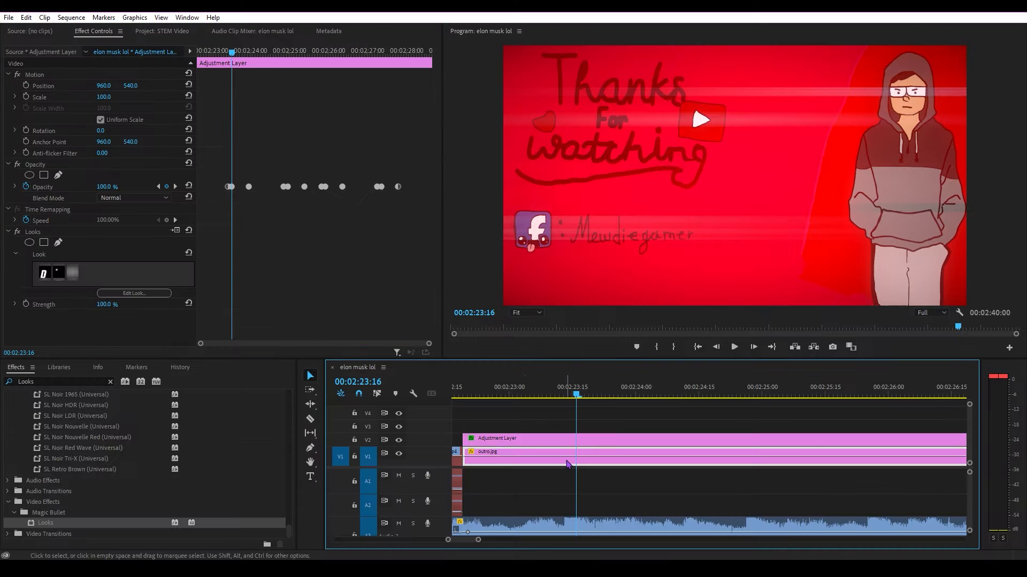
pyautogui.click(567, 458)
pyautogui.click(108, 97)
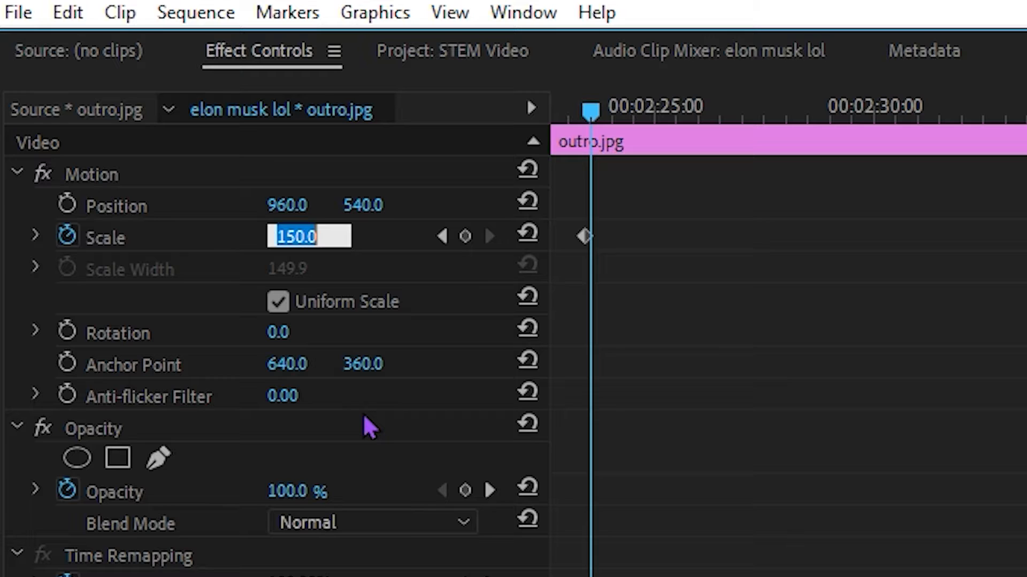
pyautogui.write('15')
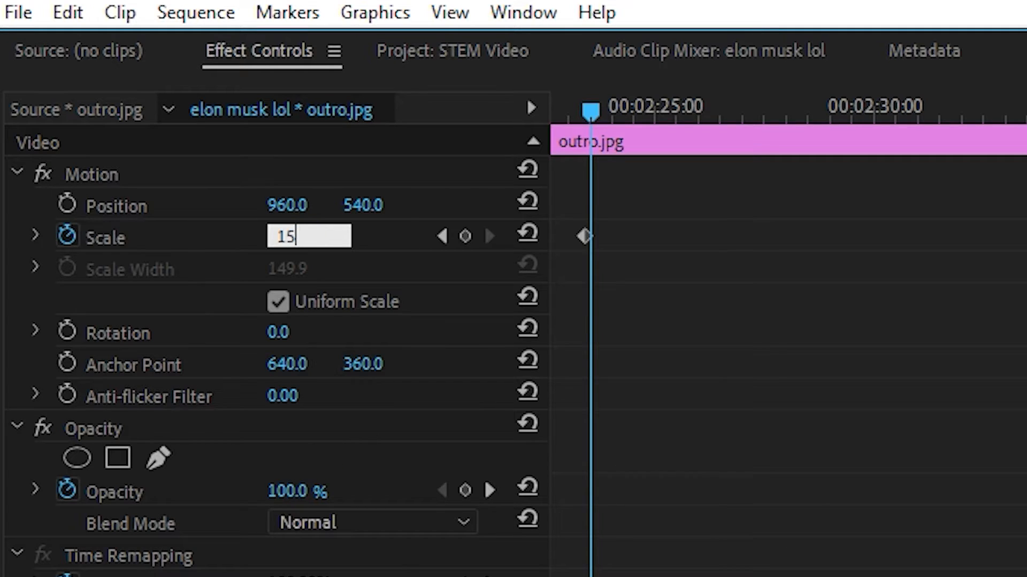
pyautogui.write('5')
pyautogui.press('Return')
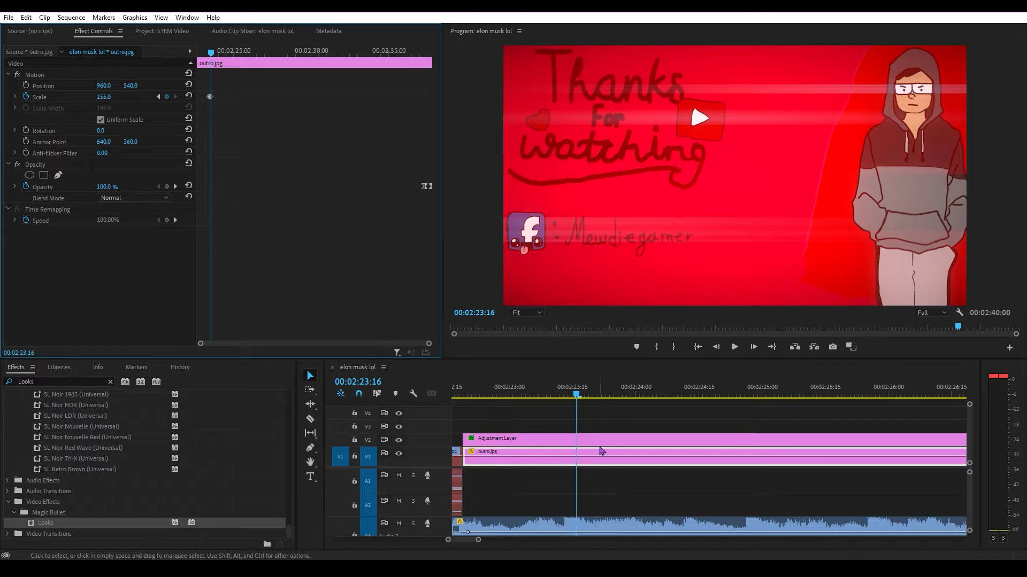
# Line up with the adjustment layer's third opacity keyframe, 00:02:23:29, and set the Scale of outro.jpg there to 150.
pyautogui.click(601, 440)
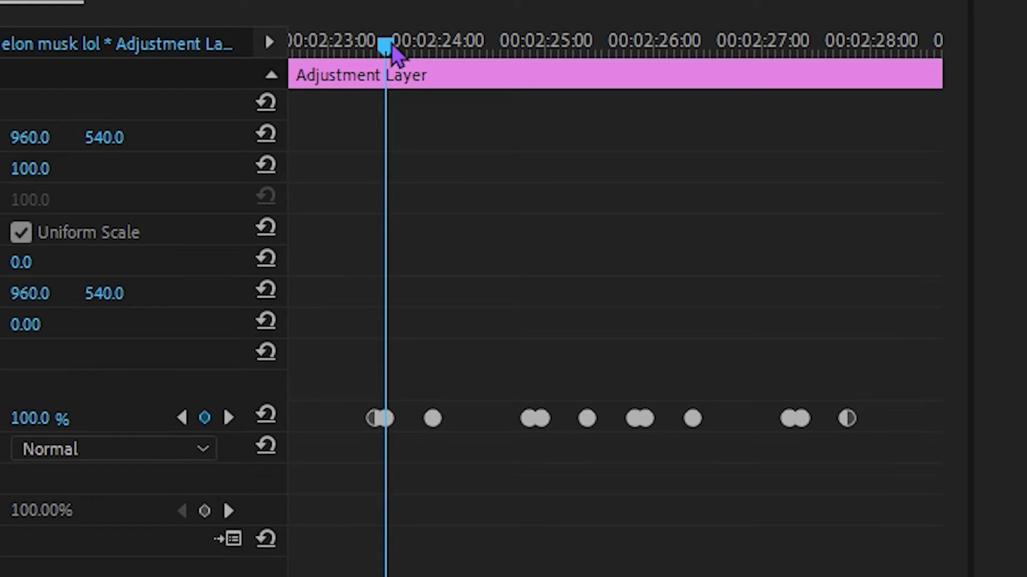
pyautogui.moveTo(394, 51); pyautogui.dragTo(435, 46)
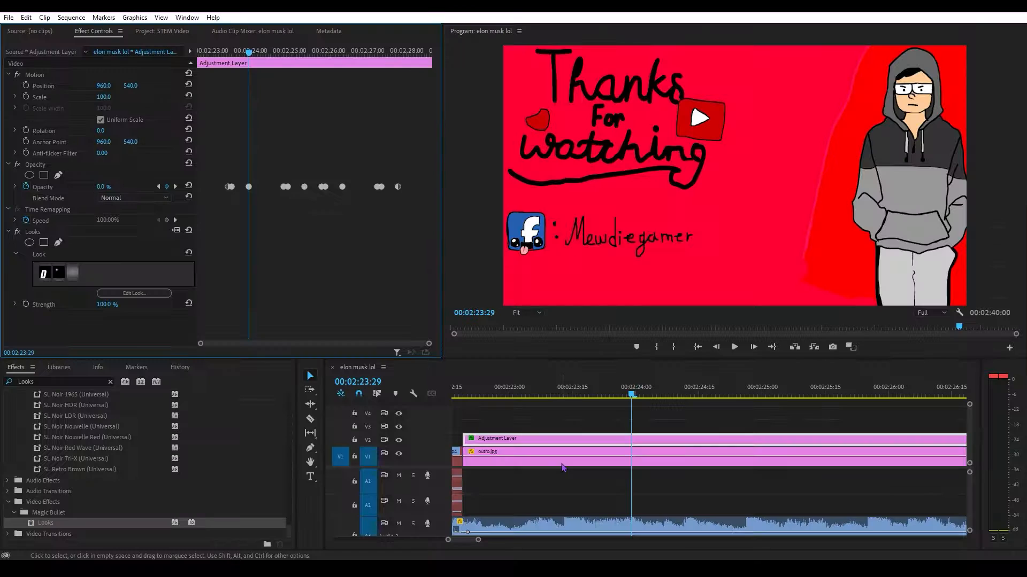
pyautogui.click(563, 463)
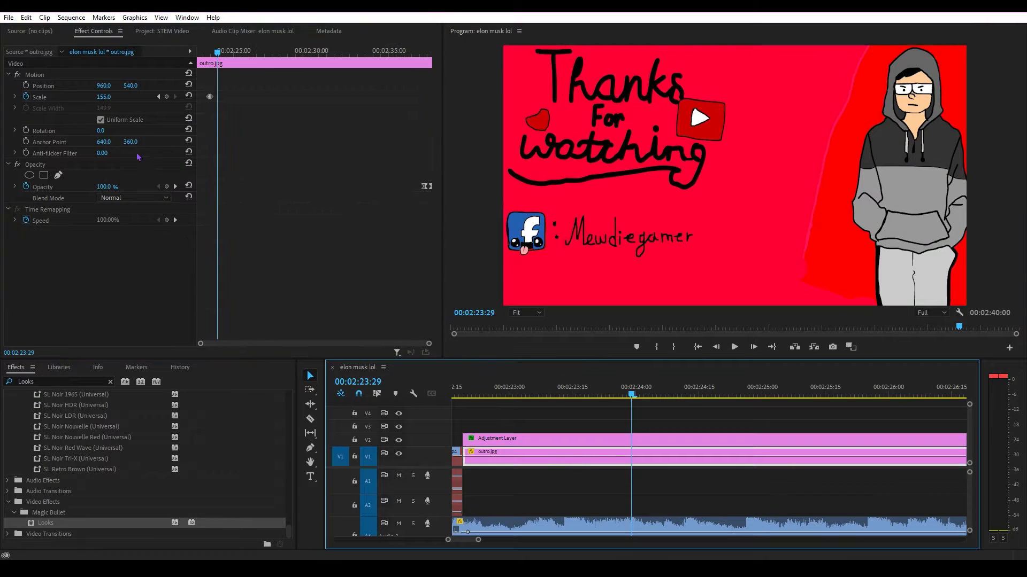
pyautogui.click(108, 100)
pyautogui.write('150')
pyautogui.press('Return')
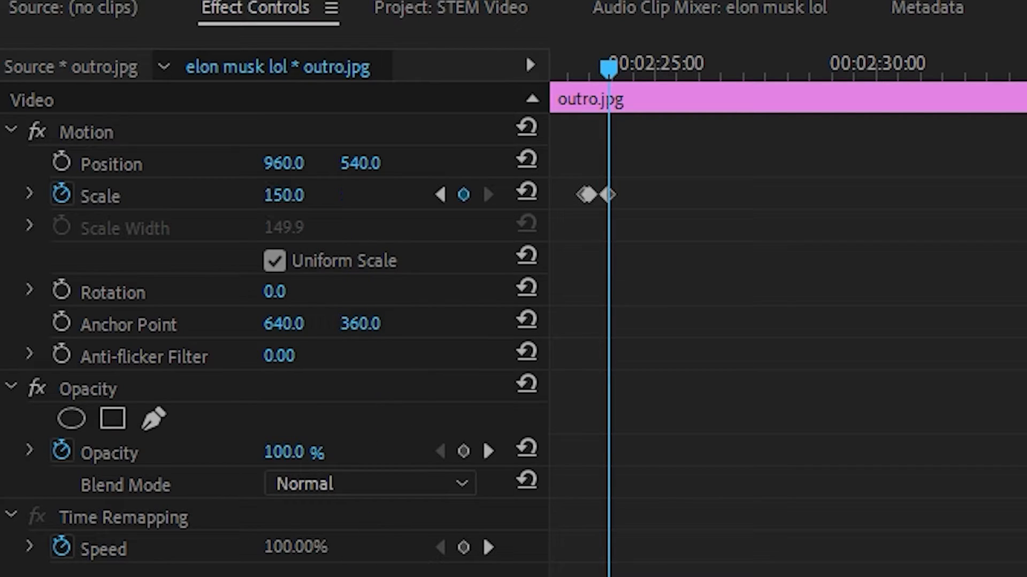
# Change the three Scale keyframes of outro.jpg to Auto Bezier interpolation and copy them.
pyautogui.rightClick(228, 107)
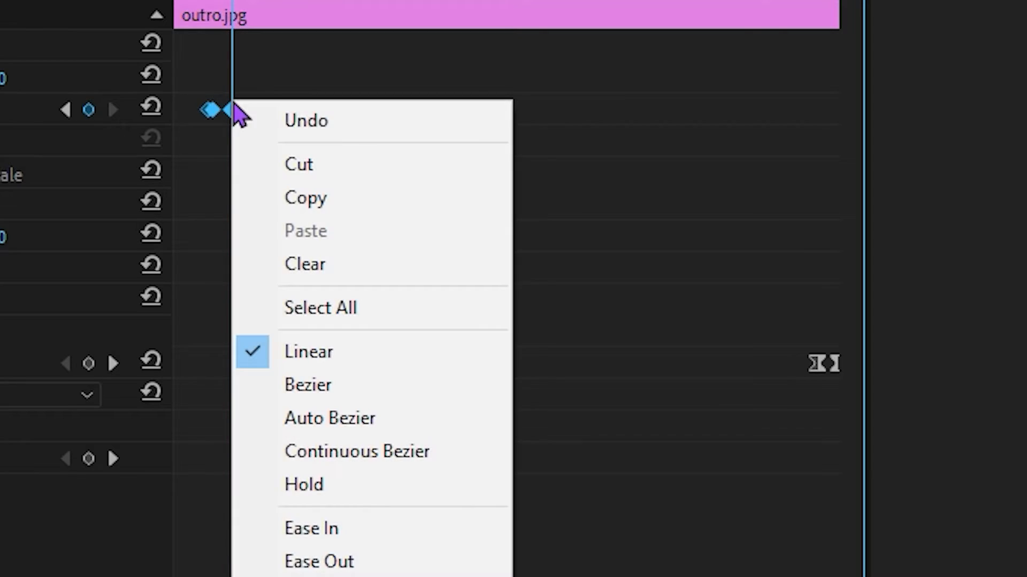
pyautogui.click(339, 426)
pyautogui.rightClick(230, 103)
pyautogui.click(356, 207)
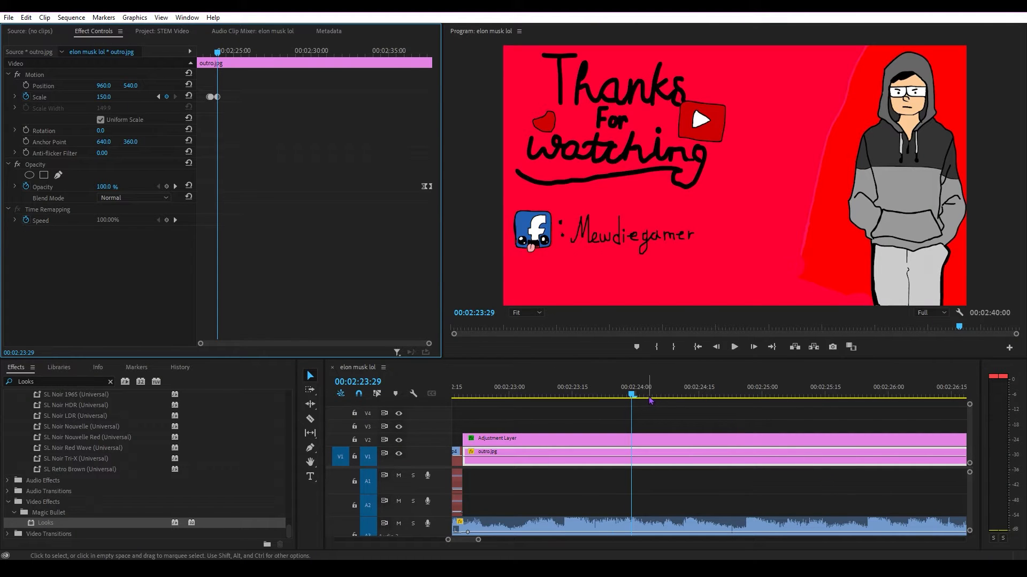
# Paste the Scale keyframes on outro.jpg at the second beat drop, 00:02:24:26, and at the third beat drop.
pyautogui.moveTo(650, 399); pyautogui.dragTo(746, 395)
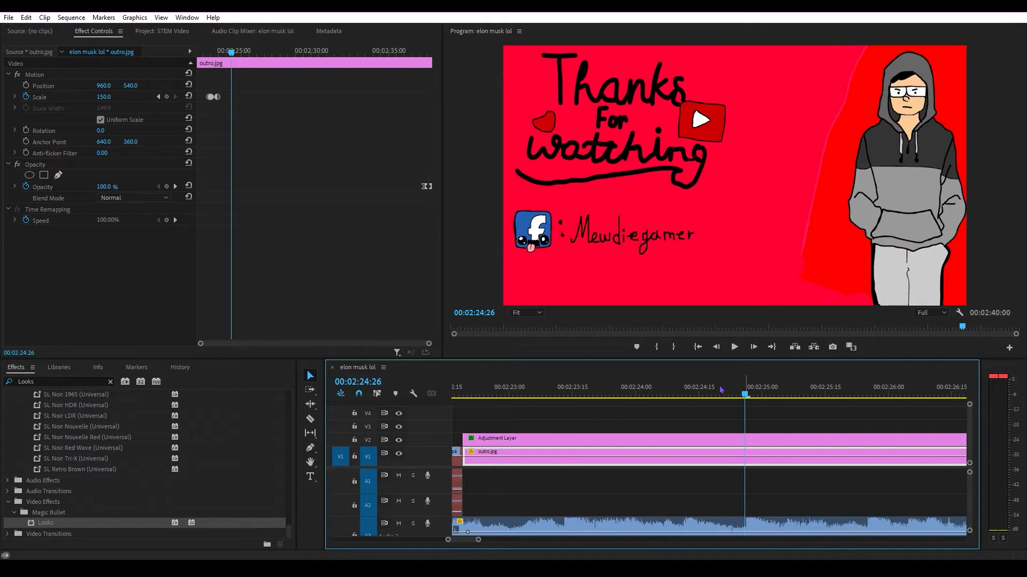
pyautogui.click(288, 263)
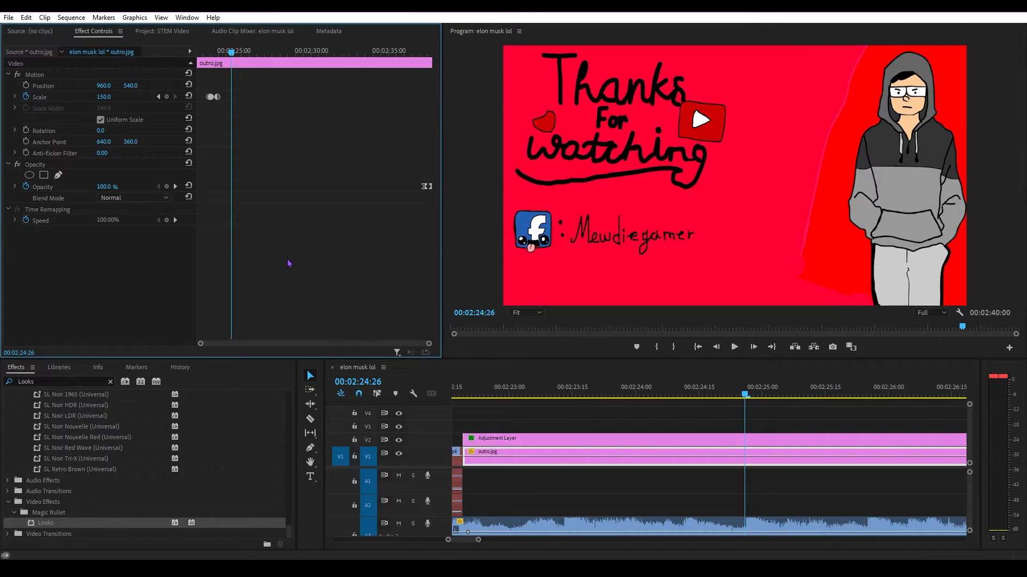
pyautogui.moveTo(751, 396); pyautogui.dragTo(868, 415)
pyautogui.click(362, 272)
pyautogui.hotkey('ctrl', 'v')
# Find the fourth beat drop in the audio waveform and paste the Scale keyframes of outro.jpg there.
pyautogui.moveTo(464, 542); pyautogui.dragTo(466, 544)
pyautogui.moveTo(714, 394); pyautogui.dragTo(877, 395)
pyautogui.click(300, 285)
pyautogui.hotkey('ctrl', 'v')
# Play back the outro from its beginning to check the scale pulses and light flashes against the music beats.
pyautogui.press('h')
pyautogui.moveTo(755, 428); pyautogui.dragTo(508, 428)
pyautogui.press('v')
pyautogui.moveTo(630, 395); pyautogui.dragTo(737, 395)
pyautogui.moveTo(453, 543); pyautogui.dragTo(439, 544)
pyautogui.moveTo(589, 393); pyautogui.dragTo(576, 391)
pyautogui.press('space')
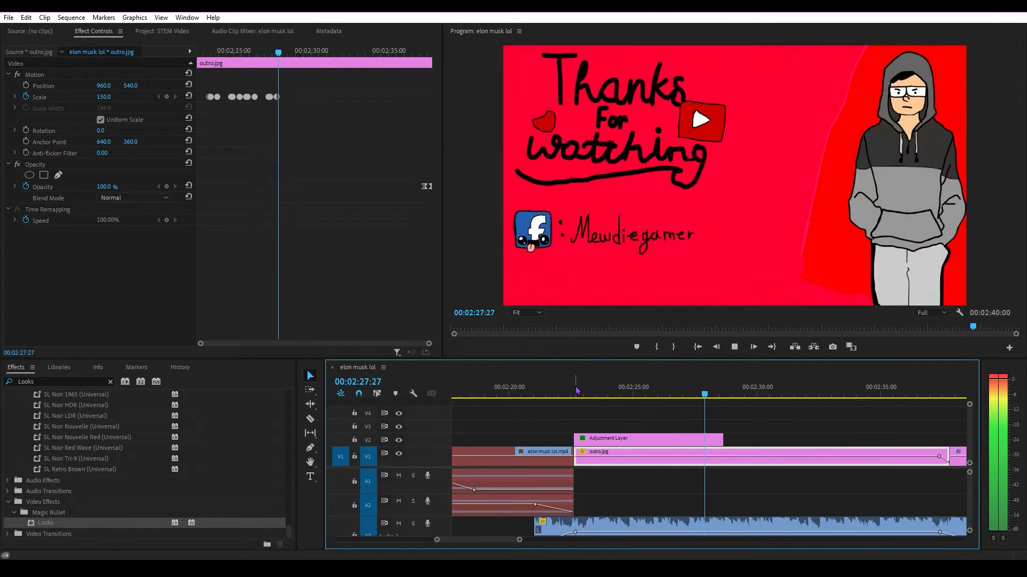
pyautogui.press('space')
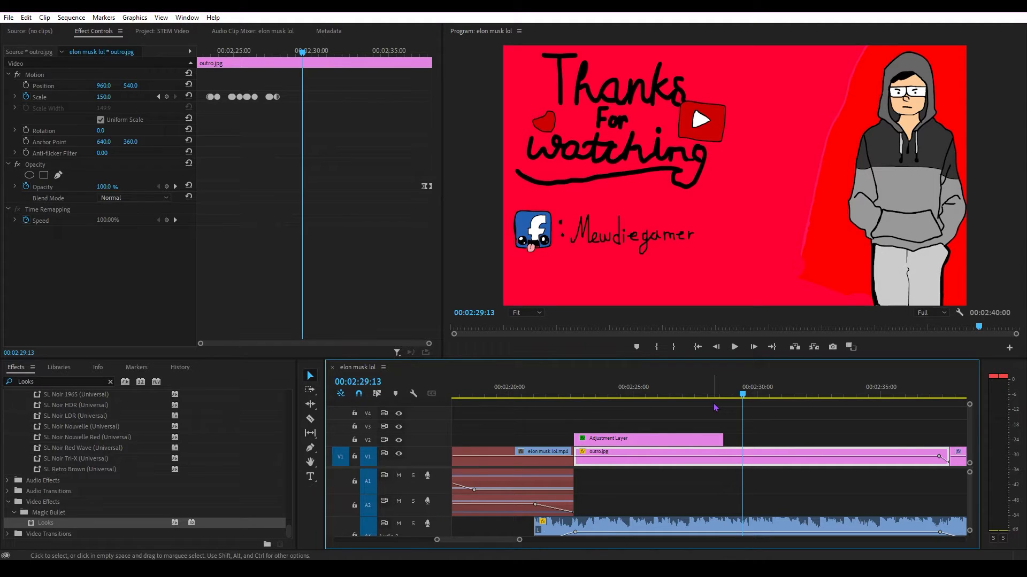
# Return to the start of the outro, 00:02:22:19, and remove the Looks effect from the adjustment layer.
pyautogui.moveTo(674, 391); pyautogui.dragTo(574, 393)
pyautogui.click(600, 443)
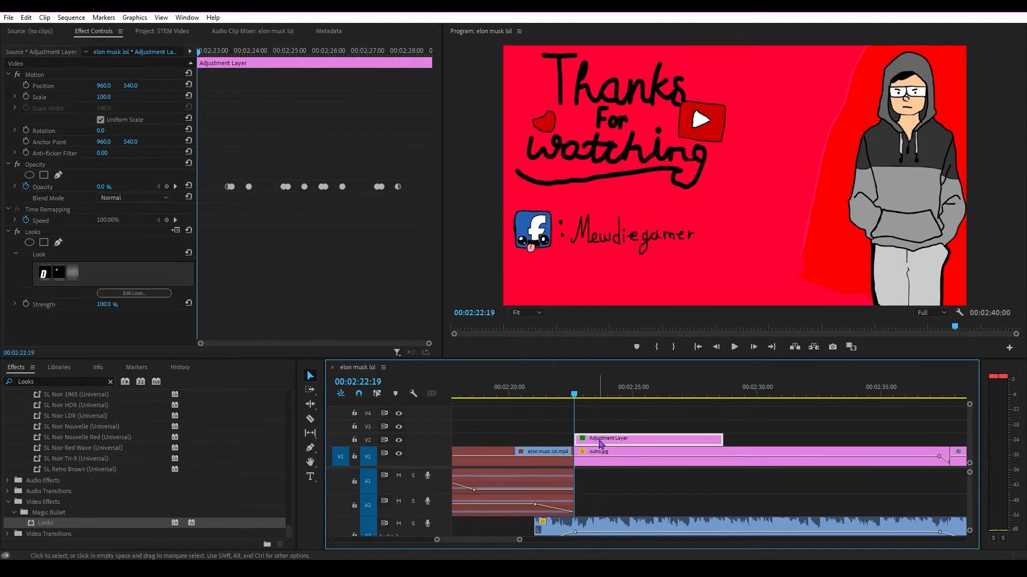
pyautogui.click(37, 232)
pyautogui.press('Delete')
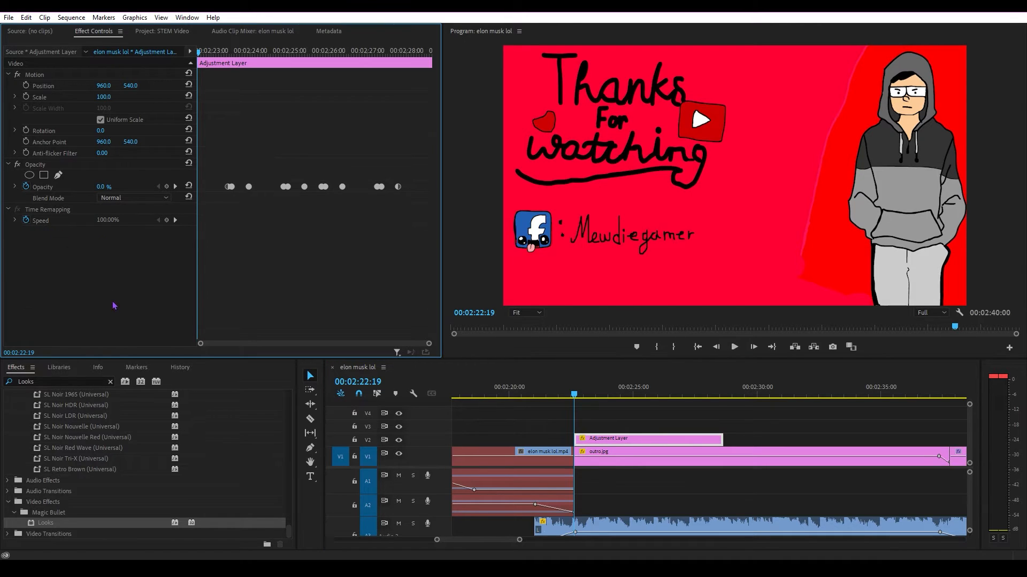
# Search the effects for "bright" and apply Brightness & Contrast to the adjustment layer.
pyautogui.click(80, 383)
pyautogui.press('BackSpace')
pyautogui.write('briug')
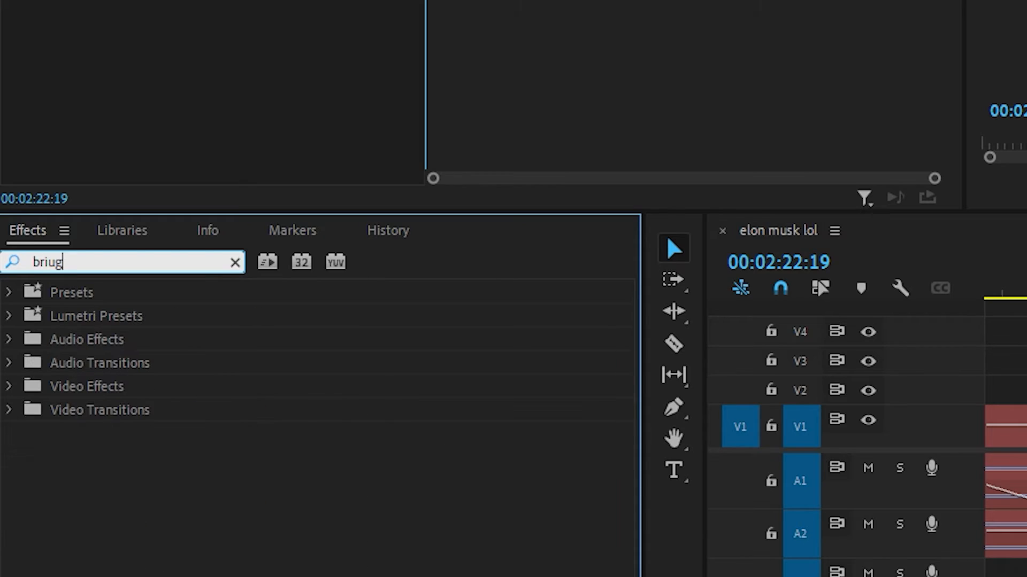
pyautogui.press('BackSpace')
pyautogui.press('BackSpace')
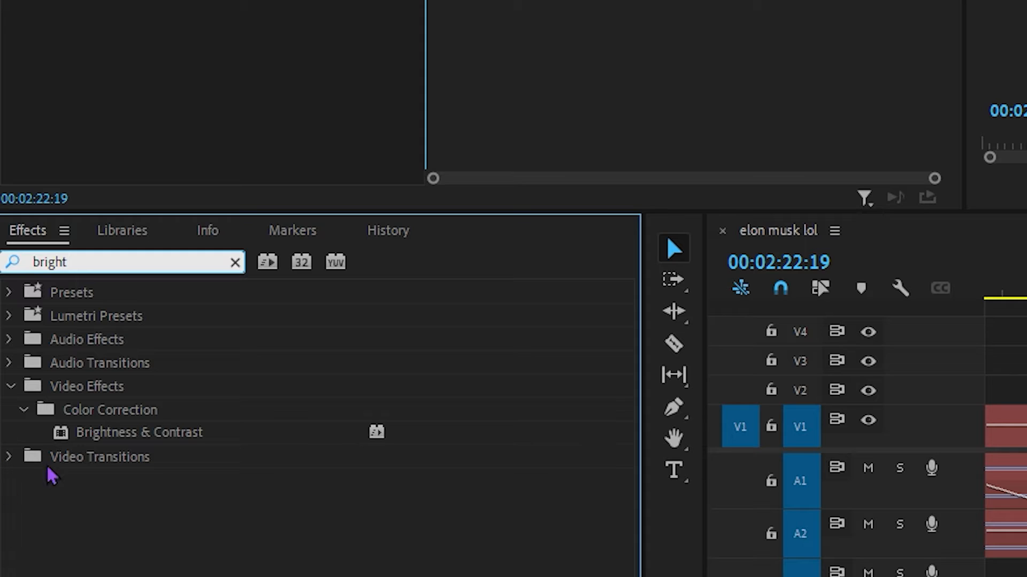
pyautogui.moveTo(109, 436); pyautogui.dragTo(560, 305)
# At the 00:02:23:16 flash, set the adjustment layer's Brightness to 71 and Contrast to 45, and play the result.
pyautogui.click(232, 52)
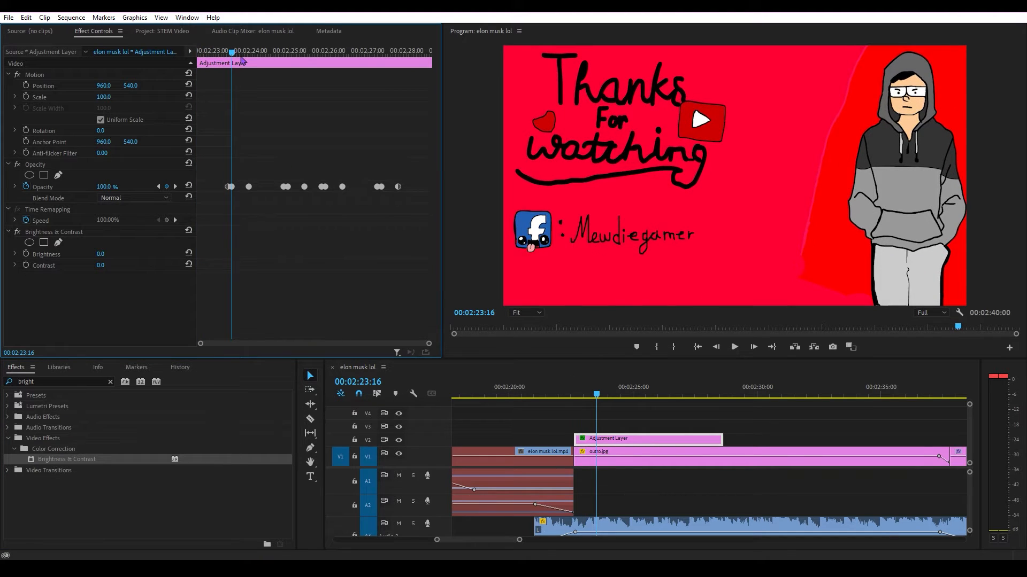
pyautogui.hotkey('ctrl', 's')
pyautogui.moveTo(101, 254); pyautogui.dragTo(123, 265)
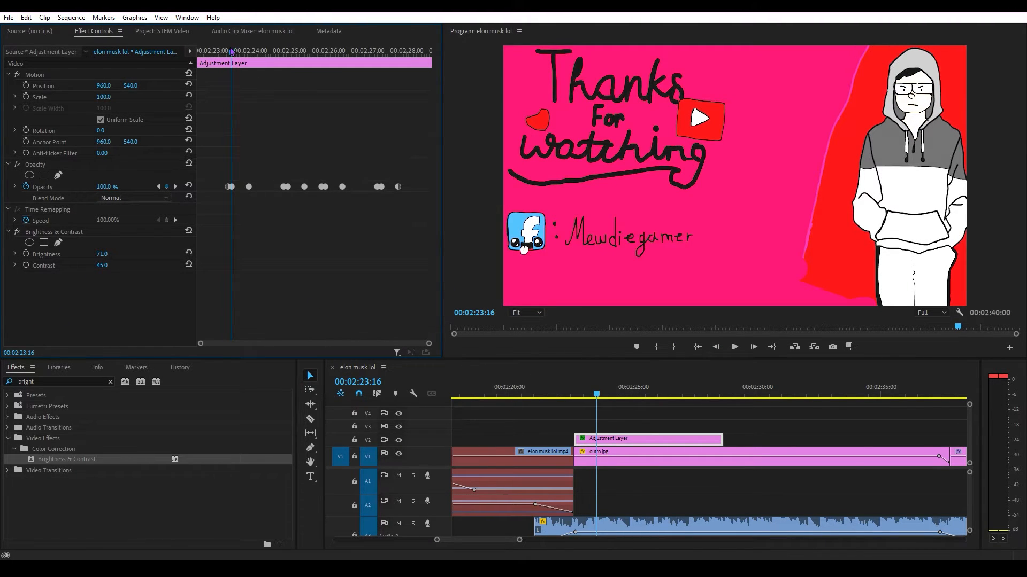
pyautogui.press('space')
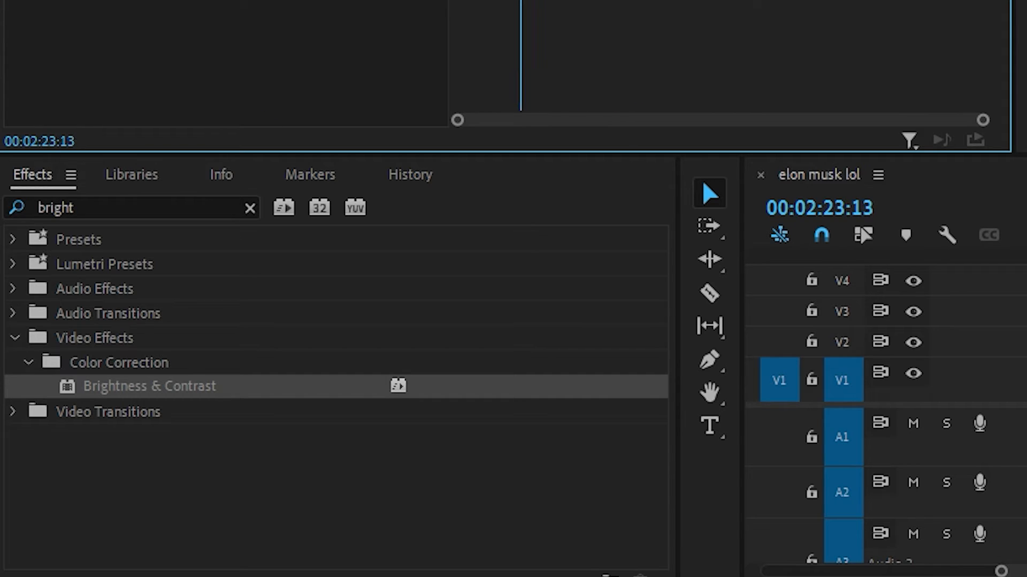
# Search the effects for "flare" and apply Lens Flare to the adjustment layer.
pyautogui.moveTo(151, 214); pyautogui.dragTo(3, 222)
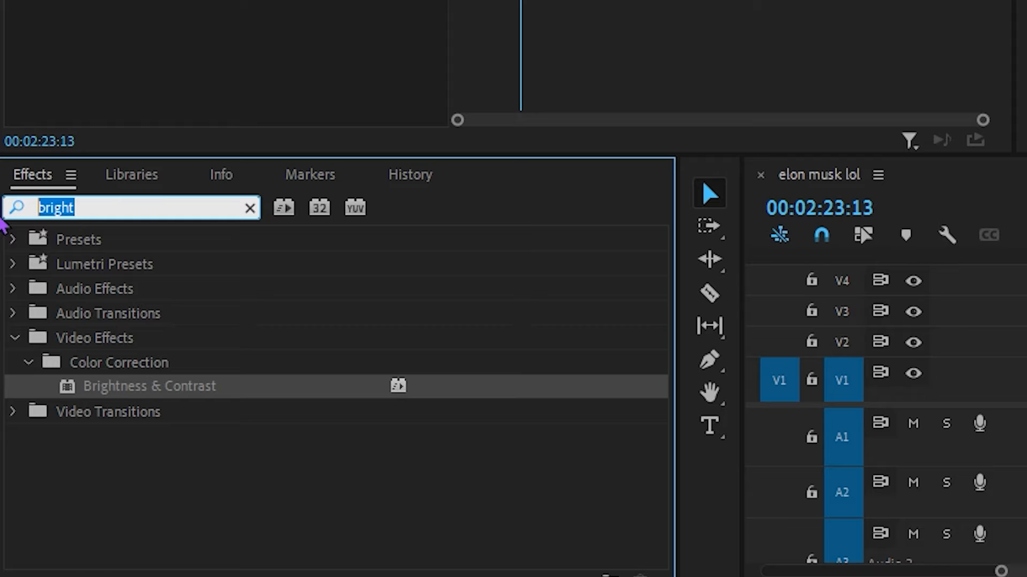
pyautogui.write('flare')
pyautogui.moveTo(73, 383); pyautogui.dragTo(633, 446)
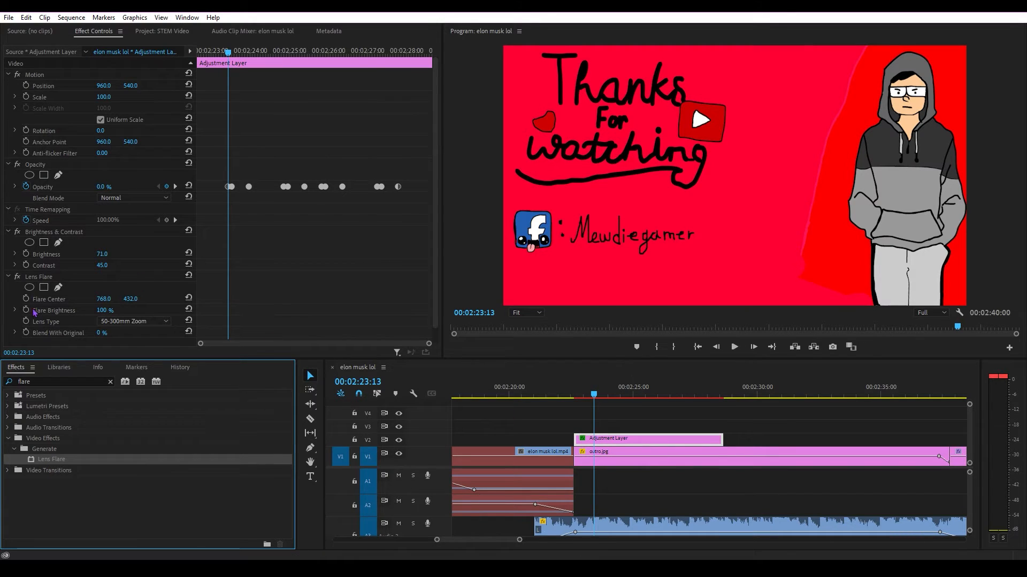
# Set the Flare Center to 810, 316 over the play-button logo while viewing the flash, and play back the outro.
pyautogui.moveTo(104, 298); pyautogui.dragTo(125, 299)
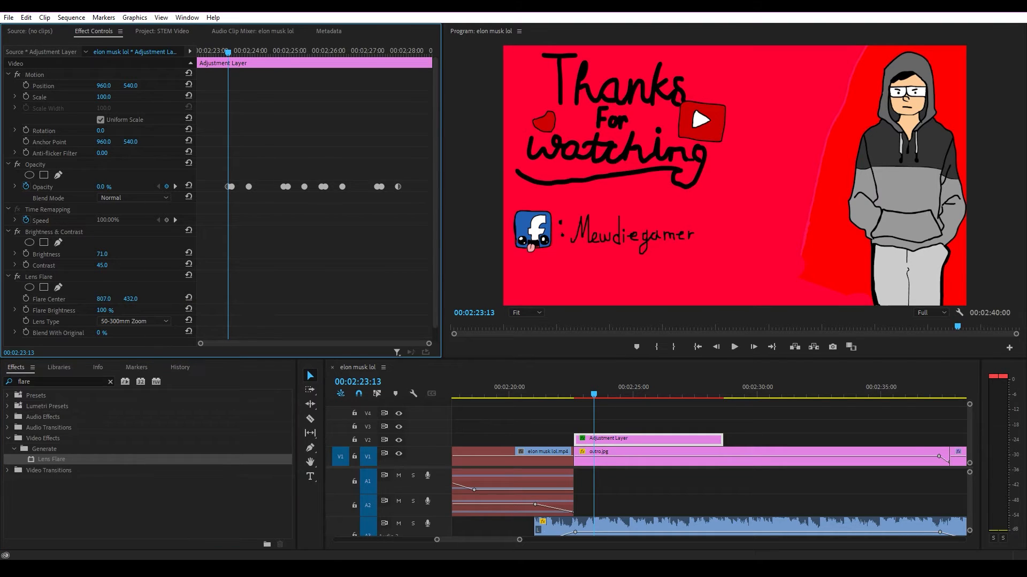
pyautogui.moveTo(230, 53); pyautogui.dragTo(234, 51)
pyautogui.click(689, 158)
pyautogui.moveTo(104, 299); pyautogui.dragTo(64, 299)
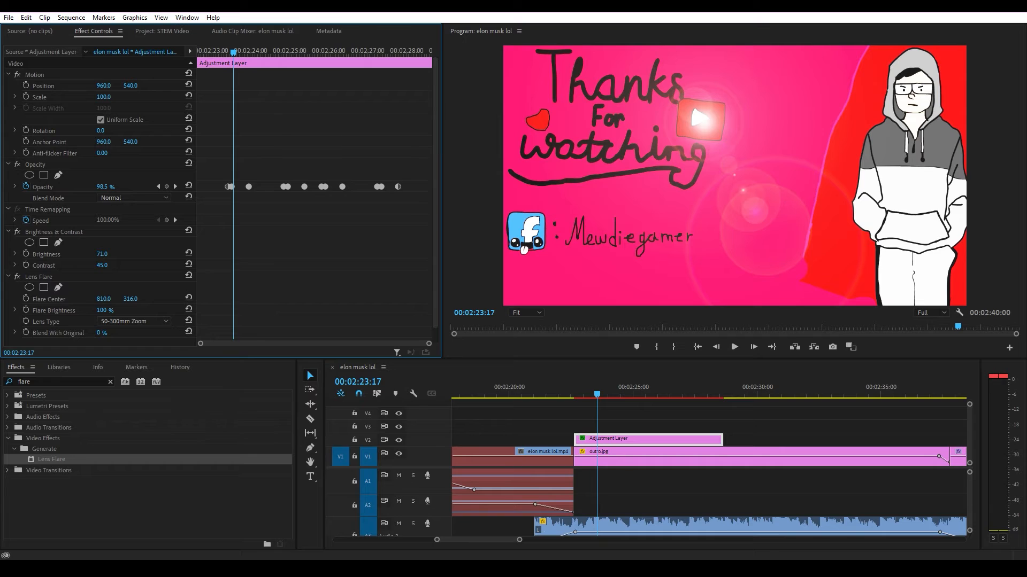
pyautogui.click(597, 394)
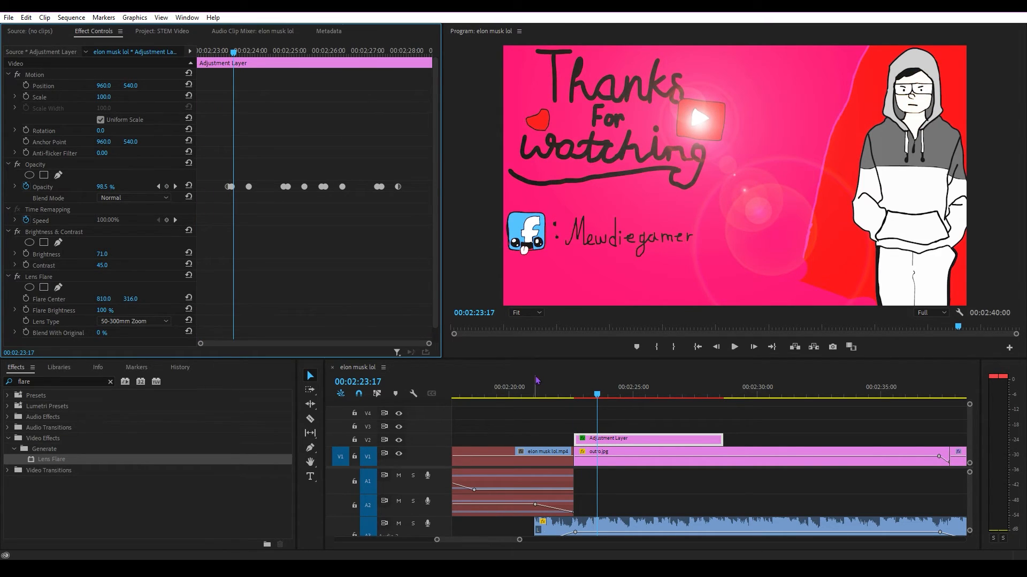
pyautogui.press('space')
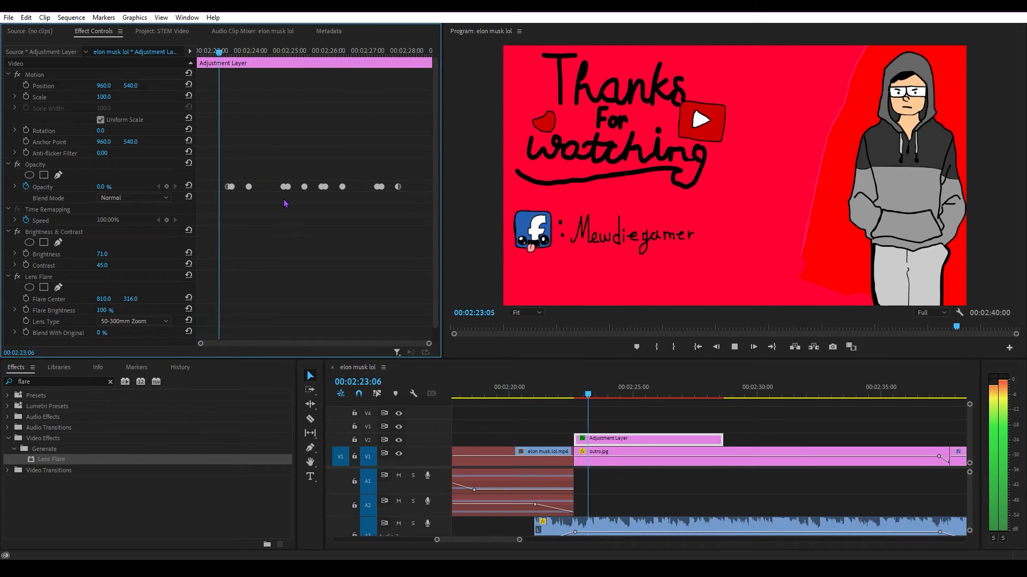